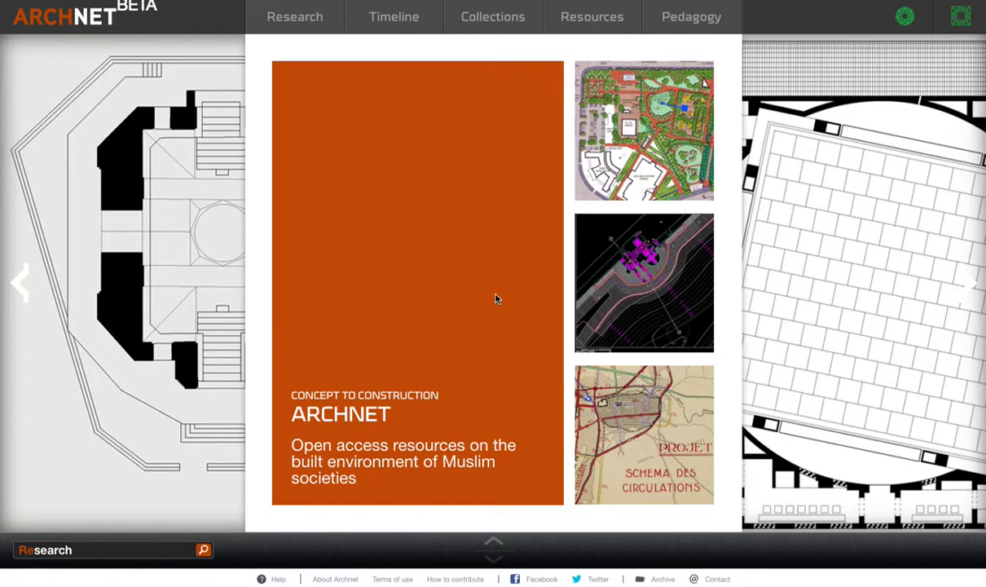
Go to the Research section and bring up the advanced search form
left_click(283, 24)
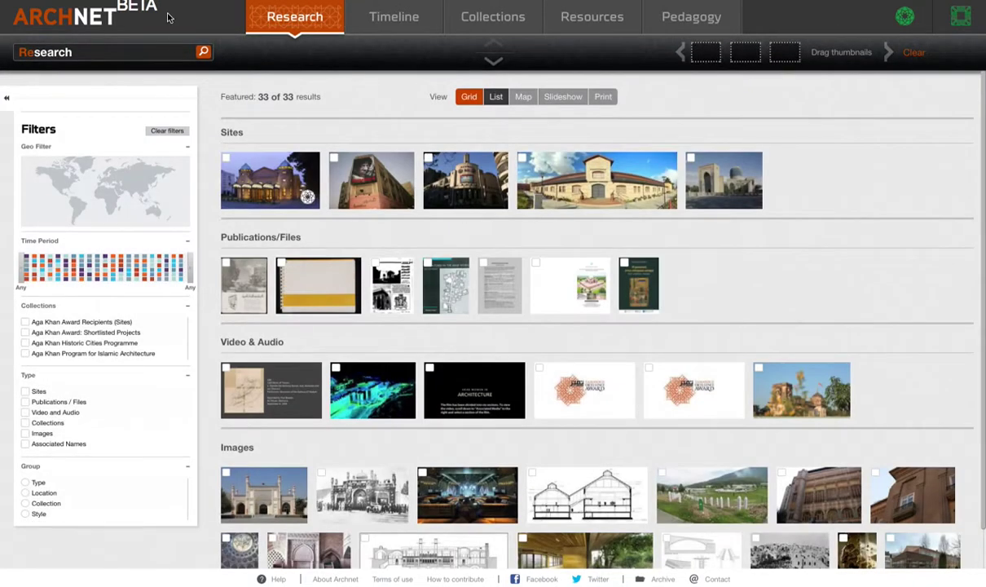
left_click(76, 49)
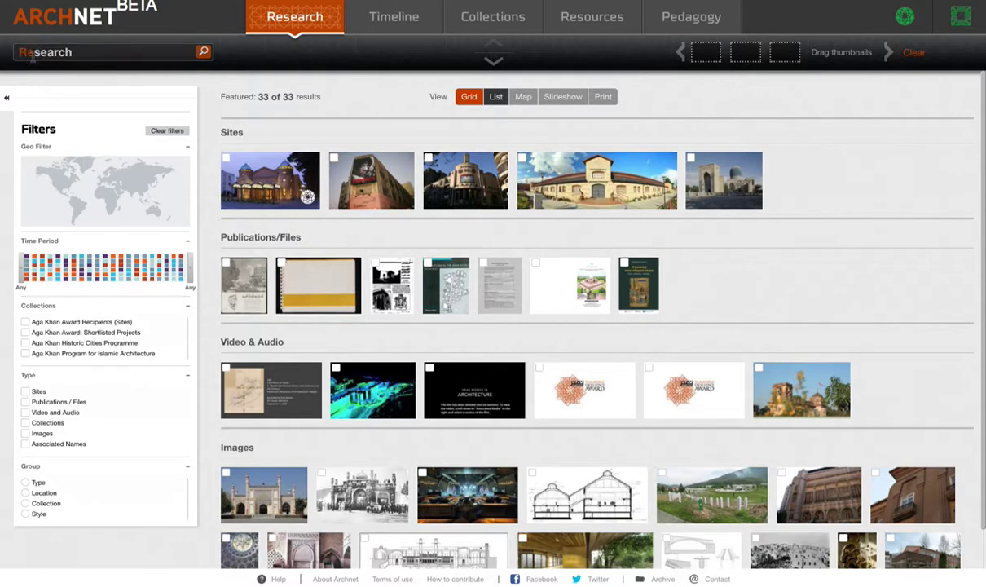
left_click(494, 65)
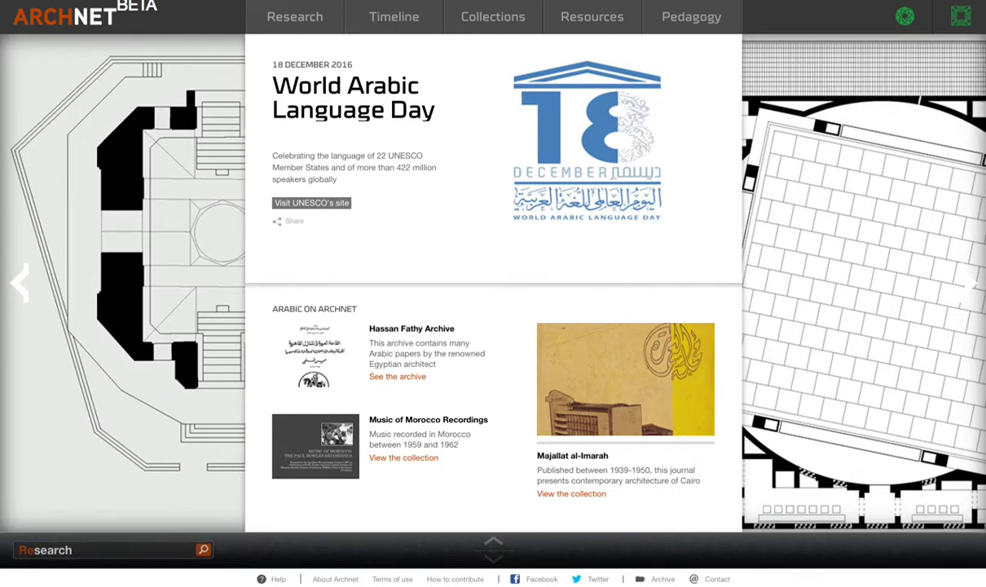
left_click(261, 18)
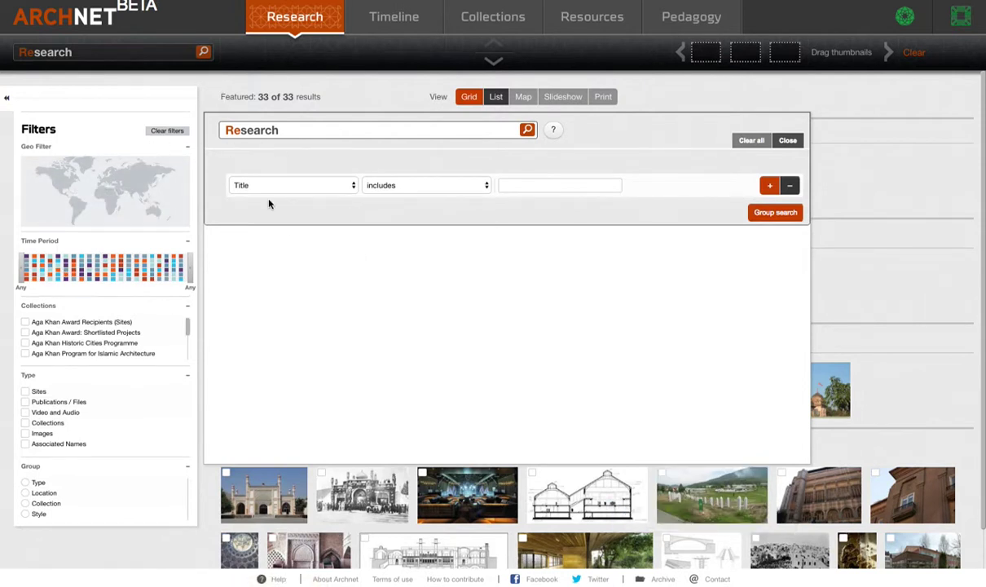
Set the geo filter's location to Syria on the location map
left_click(83, 200)
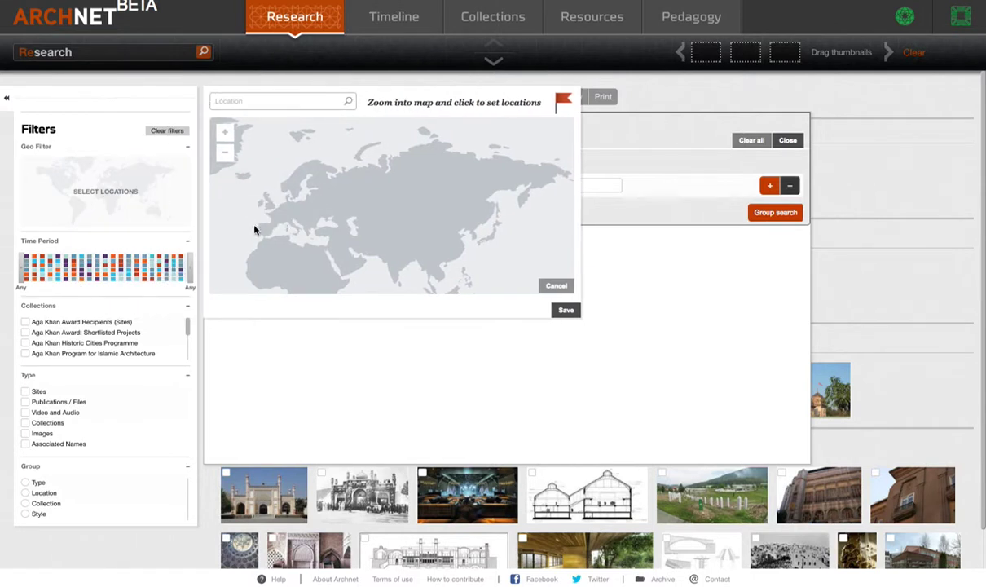
left_click_drag(245, 233, 244, 212)
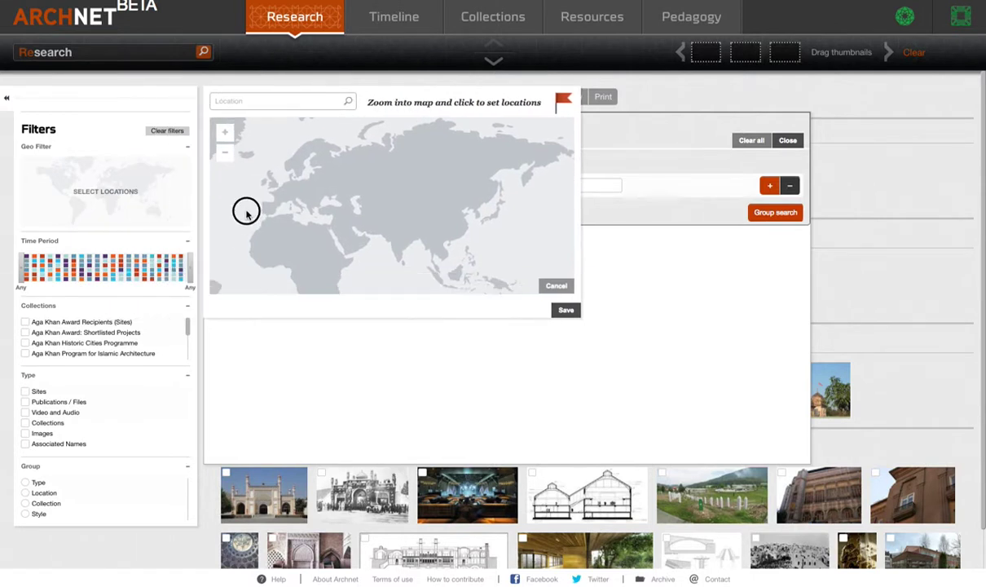
left_click(226, 135)
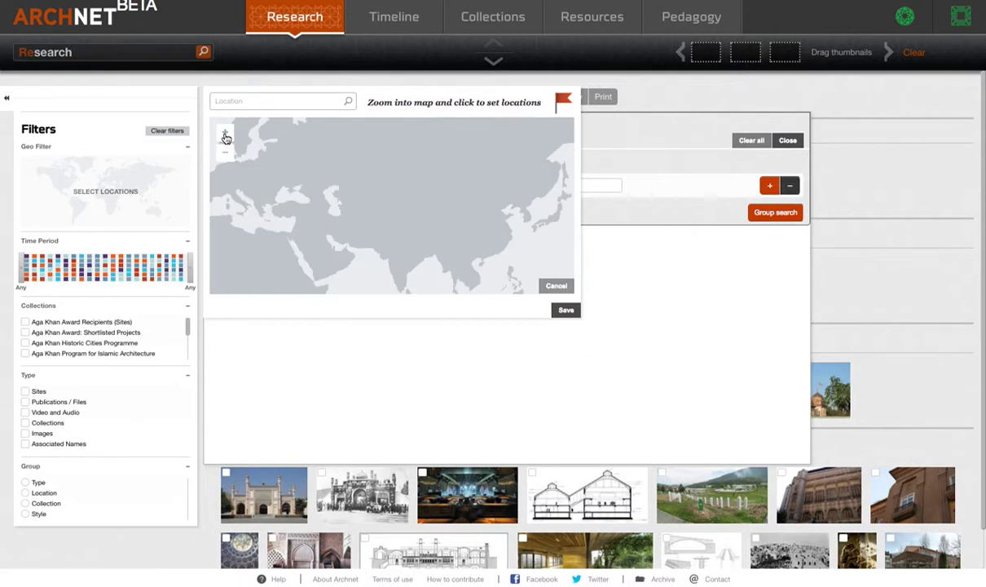
left_click(272, 220)
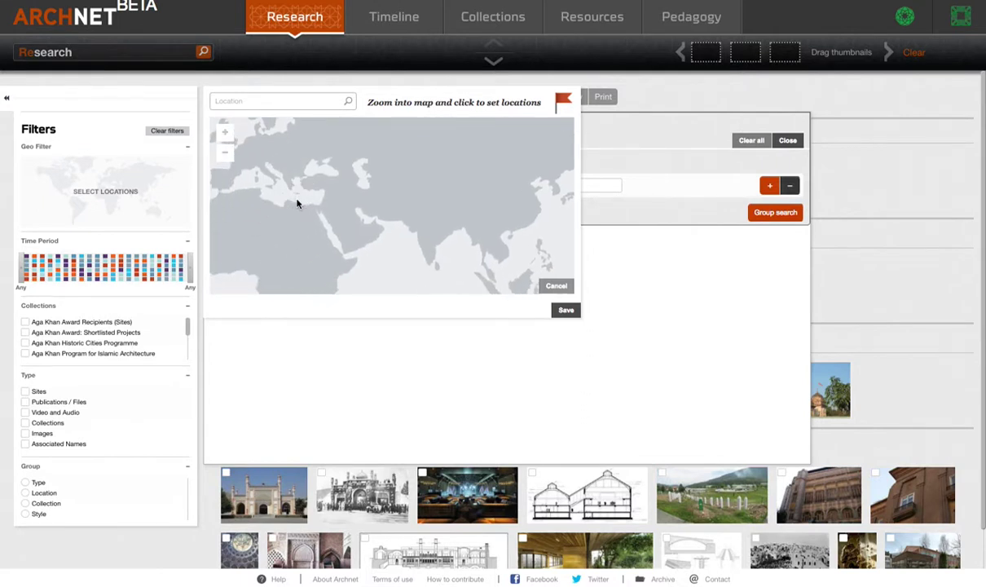
right_click(220, 137)
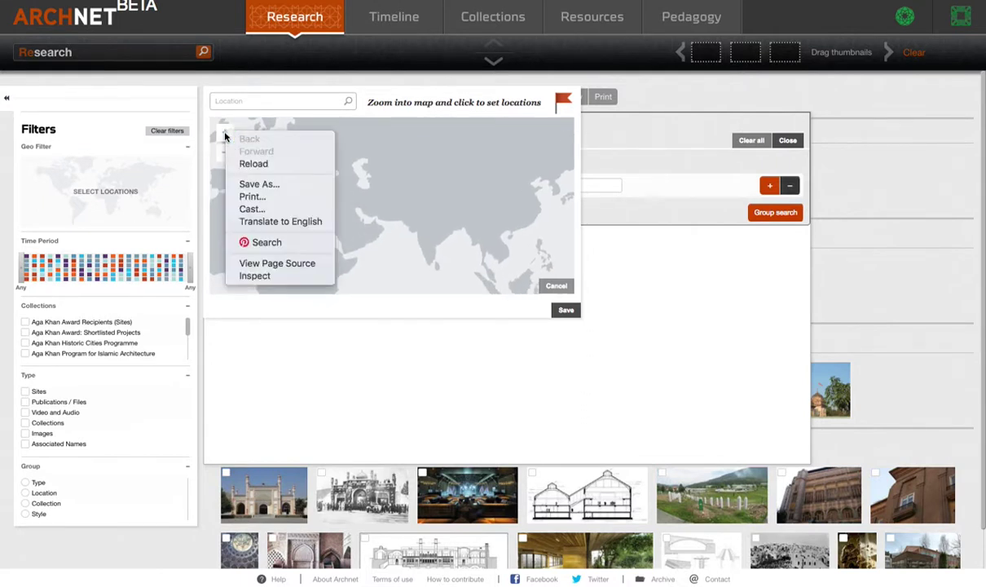
left_click(382, 373)
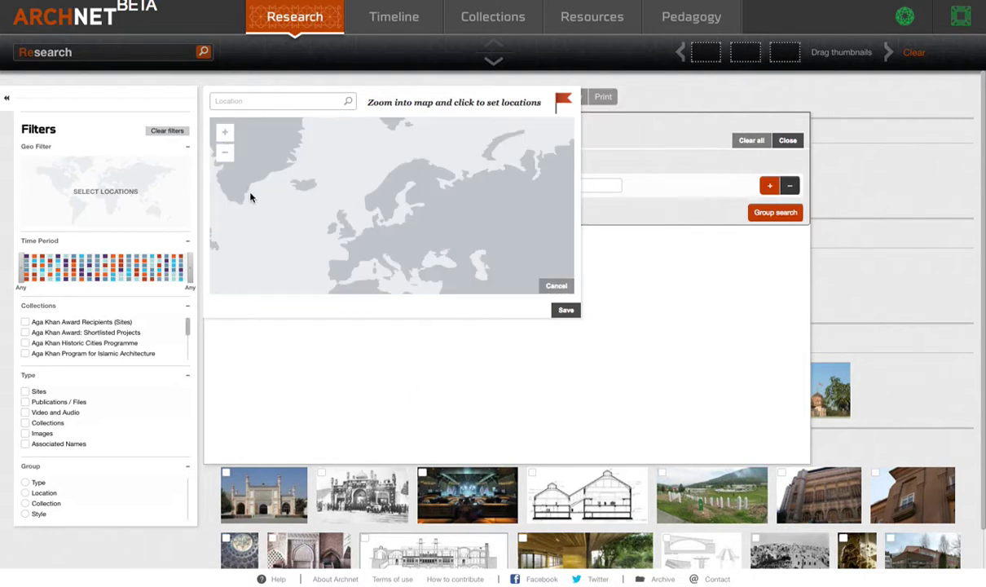
left_click(228, 135)
left_click_drag(294, 189, 242, 110)
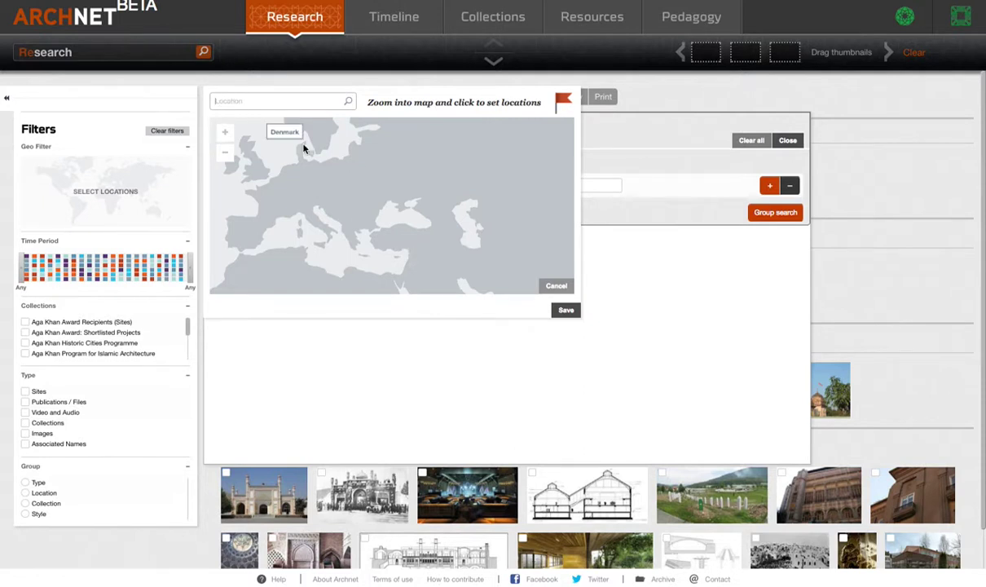
left_click(269, 100)
type("syria")
key("Return")
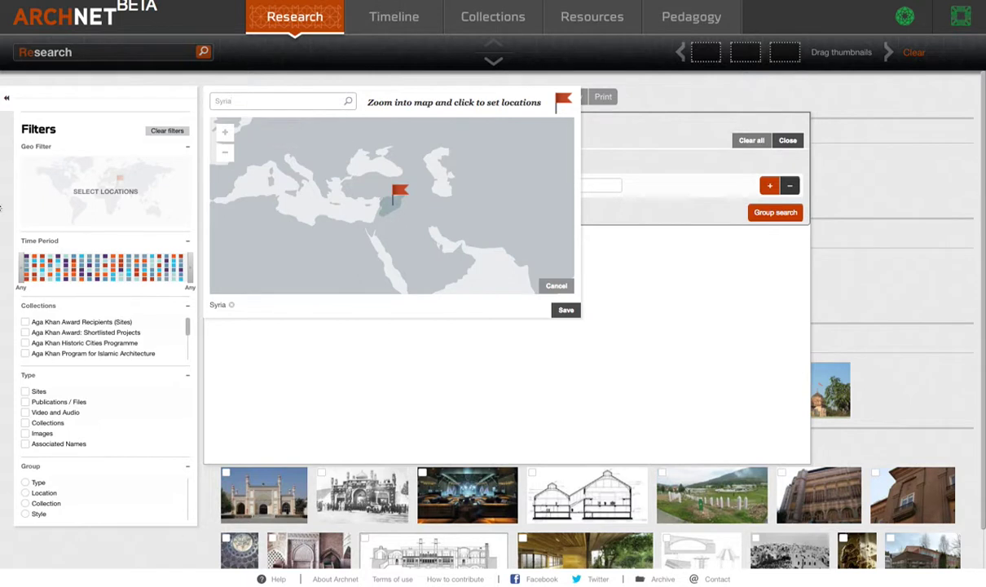
Restrict the search to the 8c. to 18c. period and the types Sites and Publications / Files, and run it
left_click_drag(24, 278, 83, 273)
left_click_drag(192, 274, 159, 272)
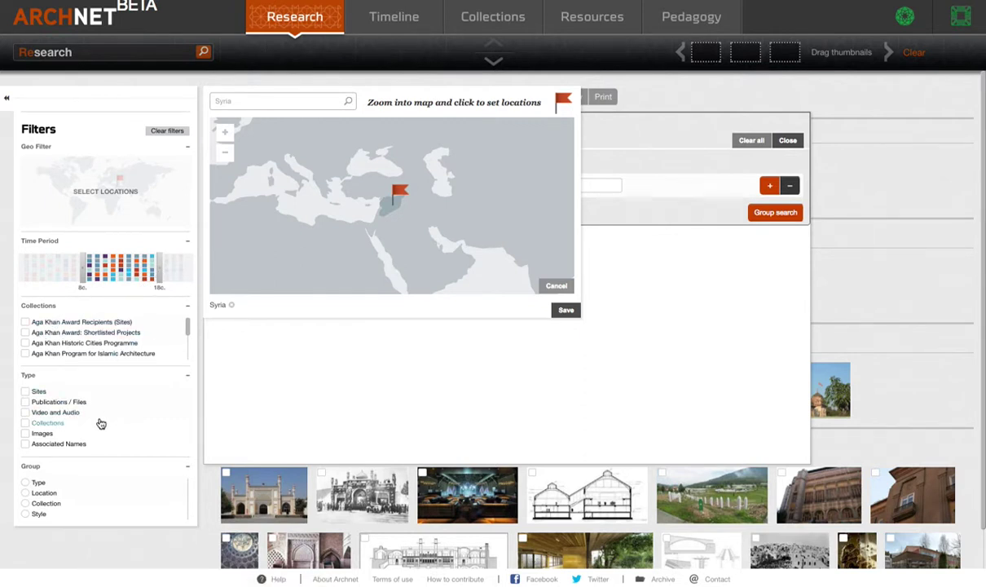
left_click(25, 393)
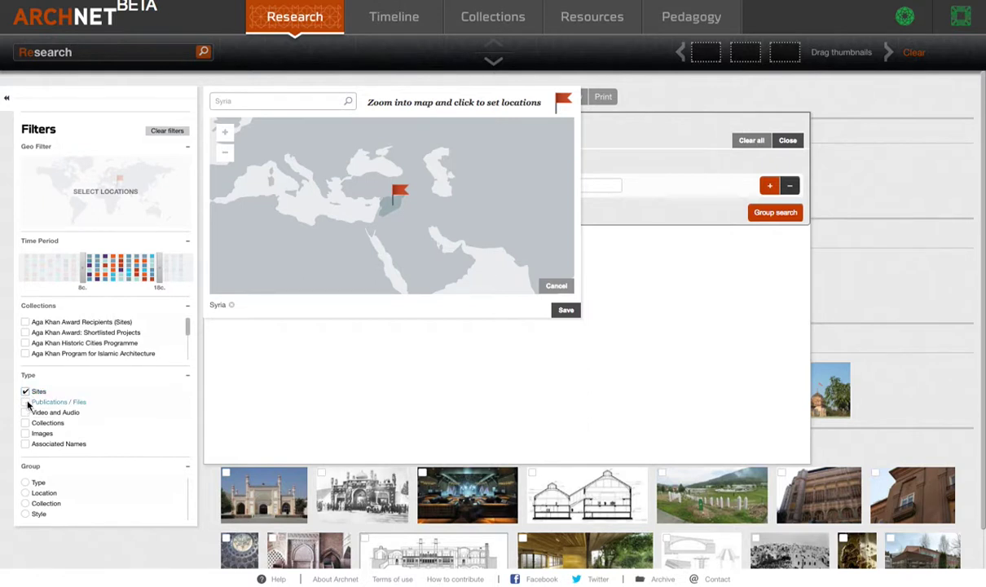
left_click(25, 402)
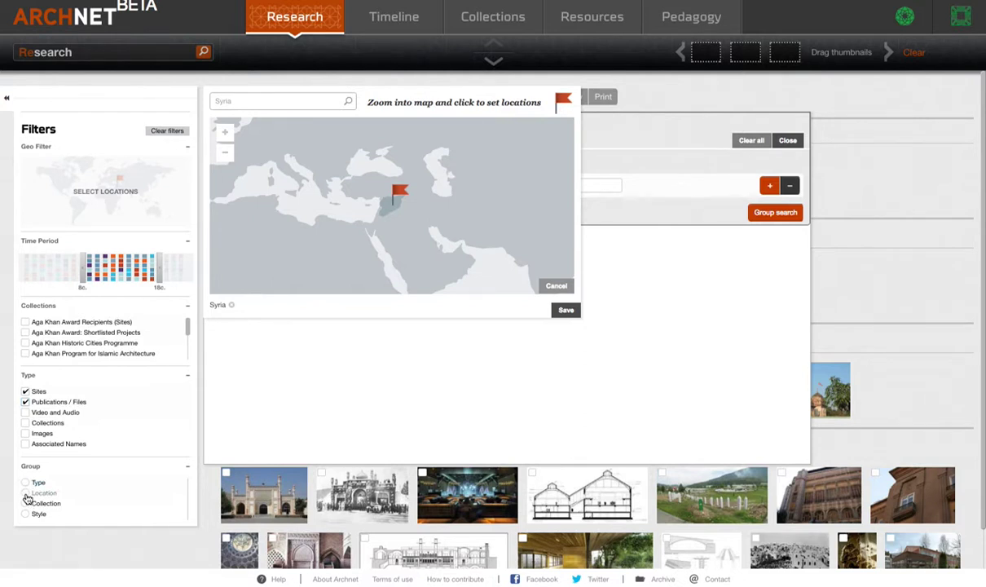
left_click(567, 312)
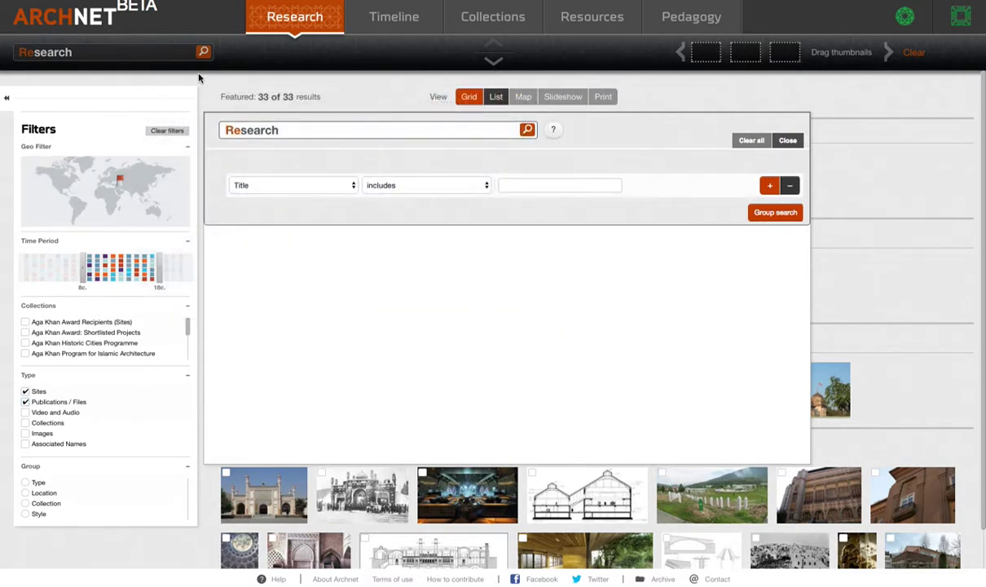
left_click(527, 131)
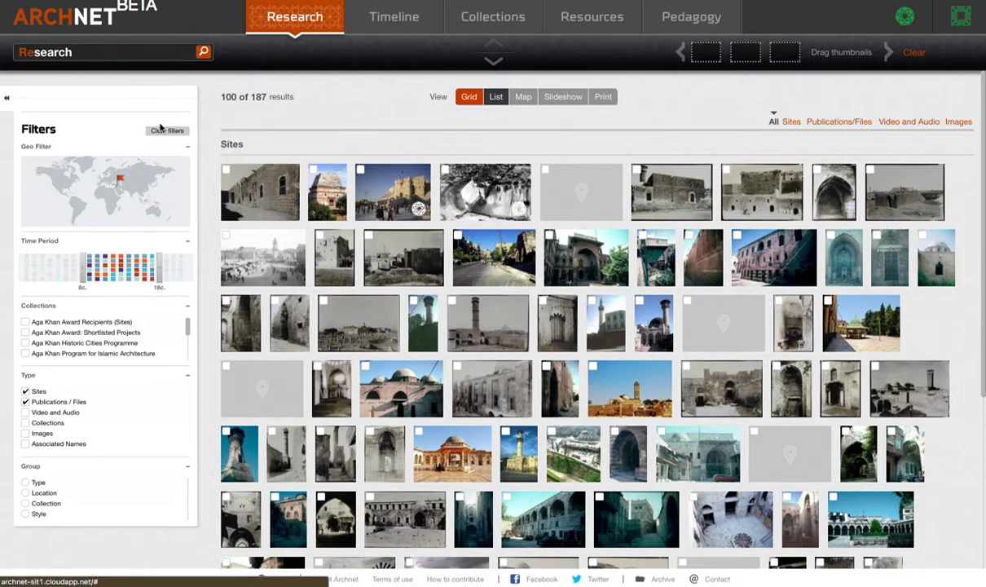
Clear all filters and reopen the advanced search form
left_click(166, 132)
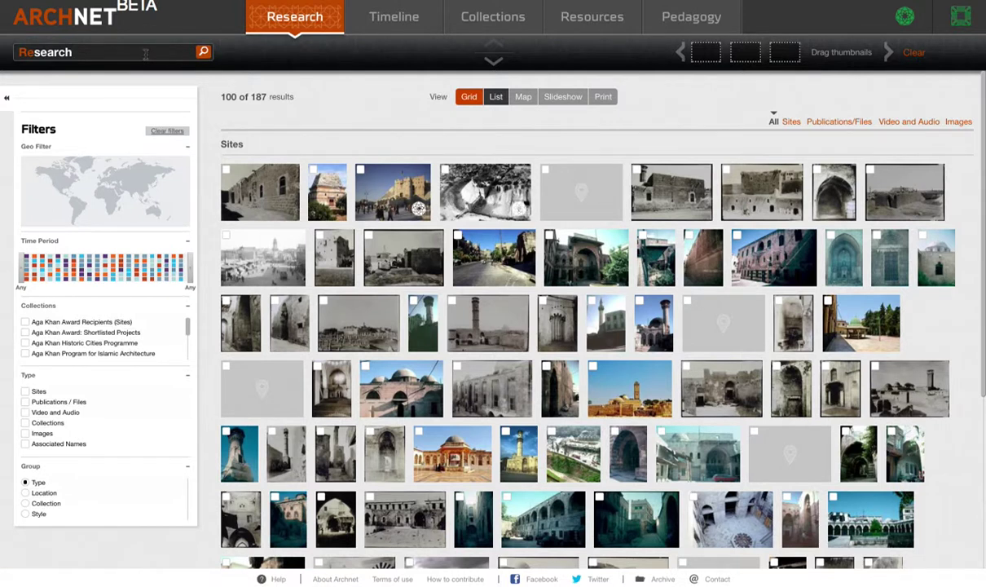
left_click(202, 53)
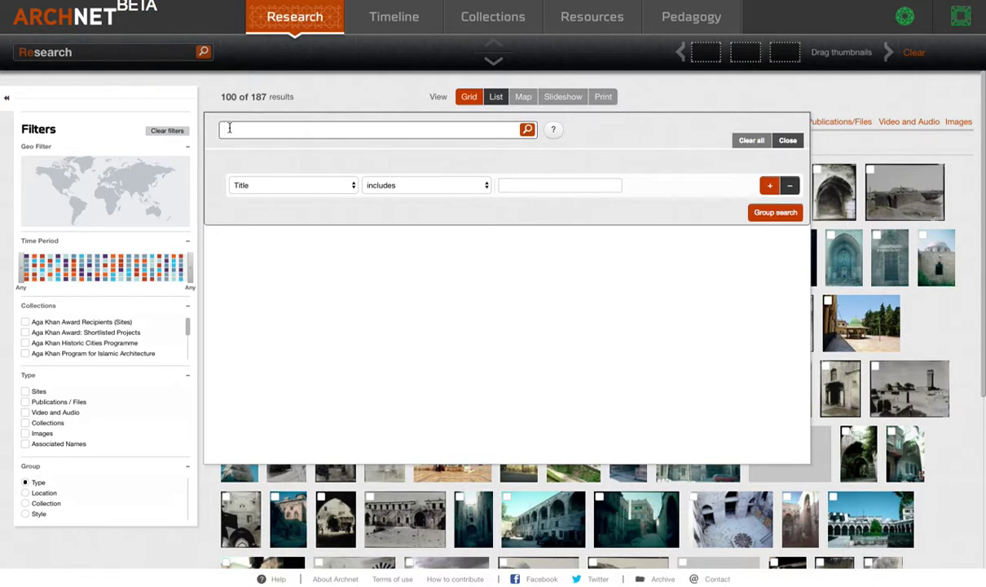
Try "Umayyad Mosque Damascus" as a single combined search term, and remove it again
type("Umayyad Mo")
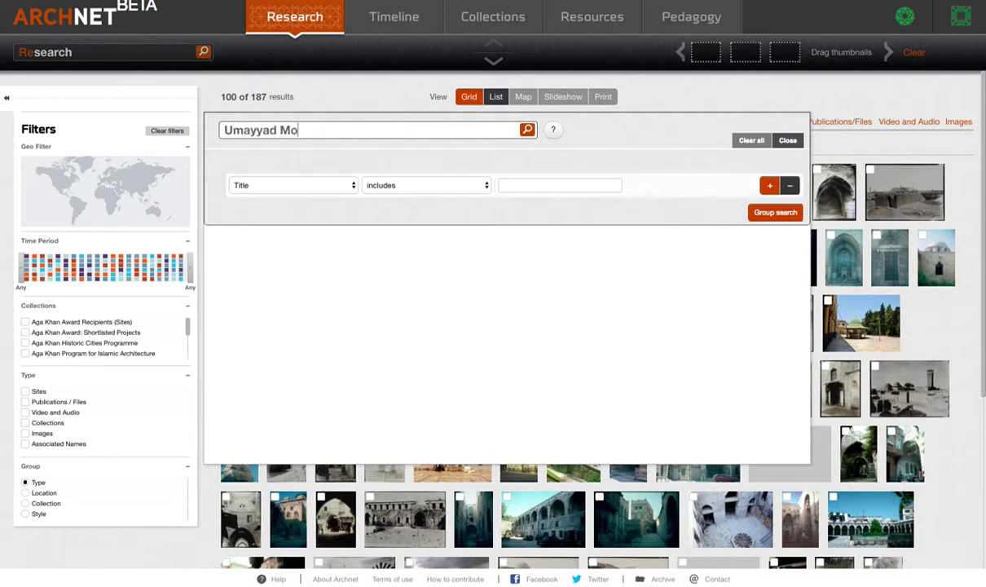
type("squeDamsa")
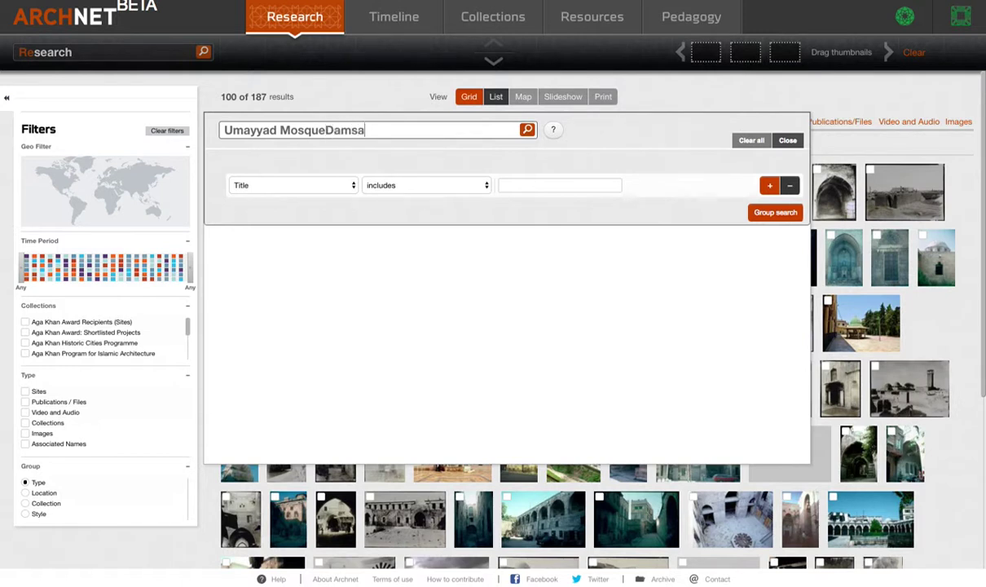
type("cus")
key("BackSpace")
key("BackSpace")
key("BackSpace")
key("BackSpace")
key("BackSpace")
key("BackSpace")
key("BackSpace")
key("BackSpace")
type("Damascus")
key("Return")
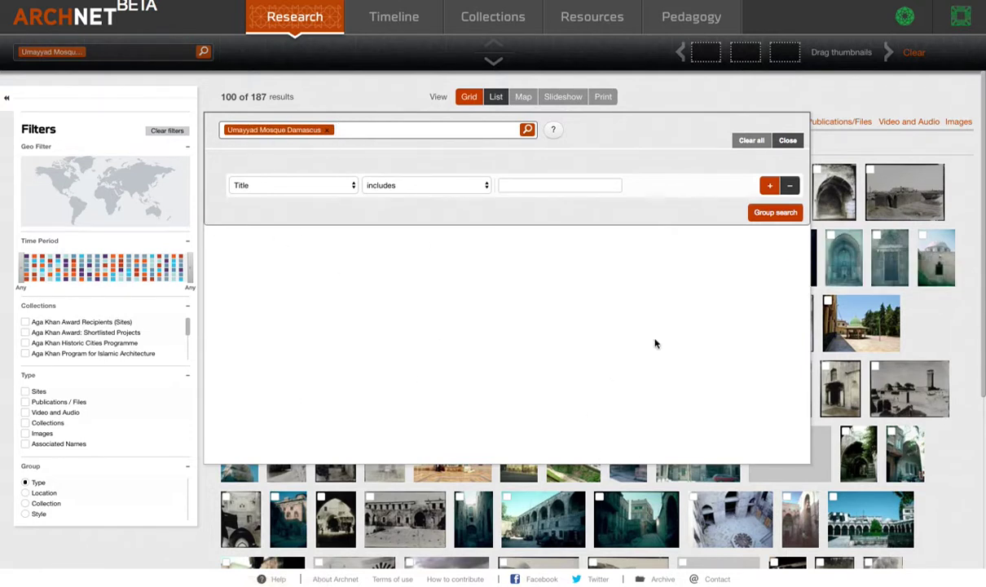
left_click(328, 131)
Search for "Umayyad Mosque" and "Damascus" as two separate terms and preview the names of the sites found
left_click(237, 132)
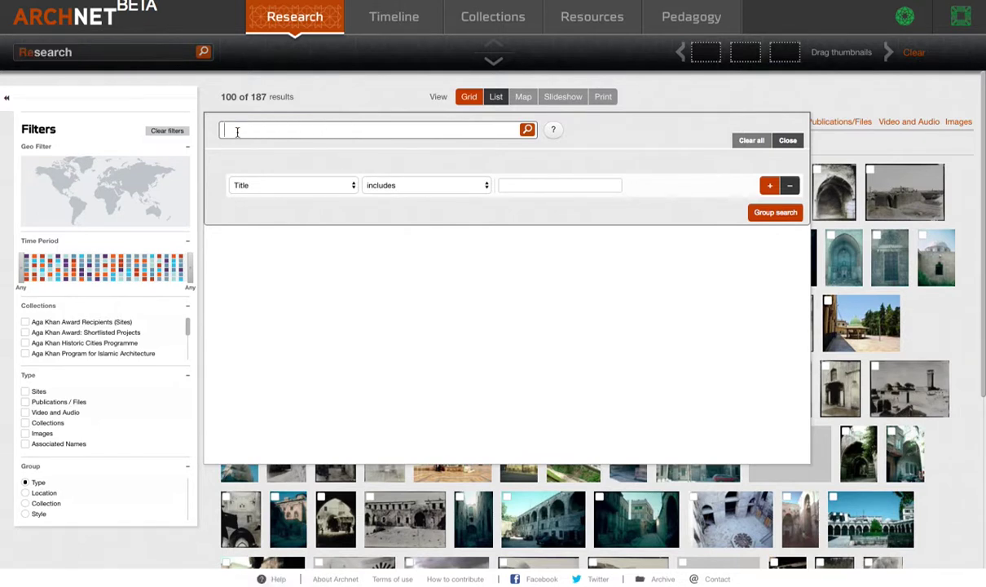
type("Umayyad Mosque")
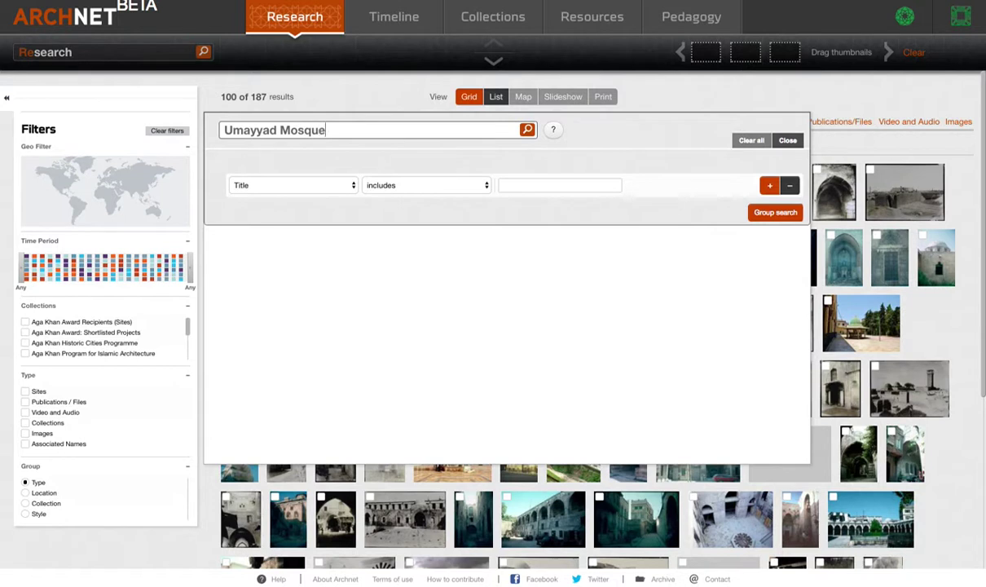
key("Return")
type("Damas")
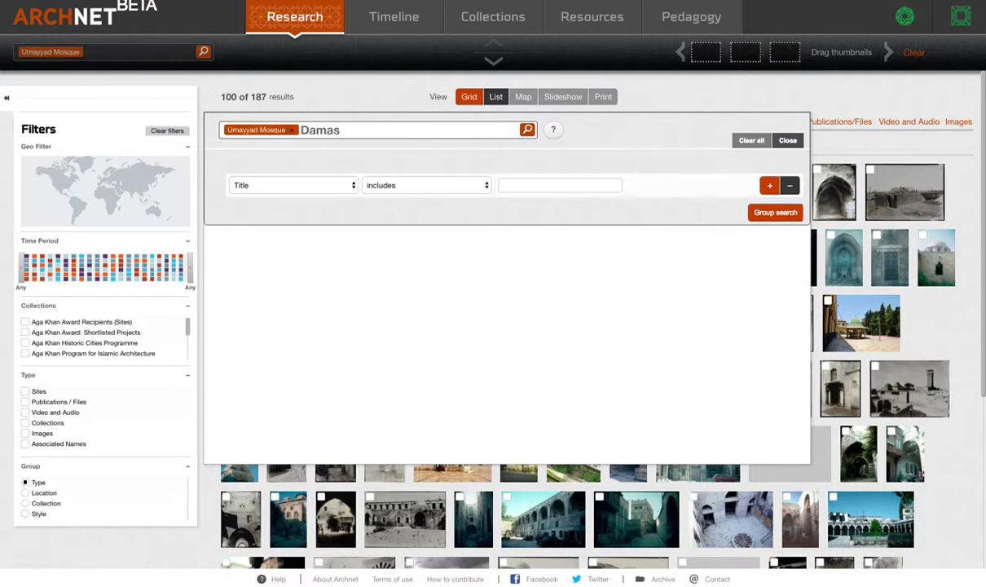
type("cis")
type("s")
key("Return")
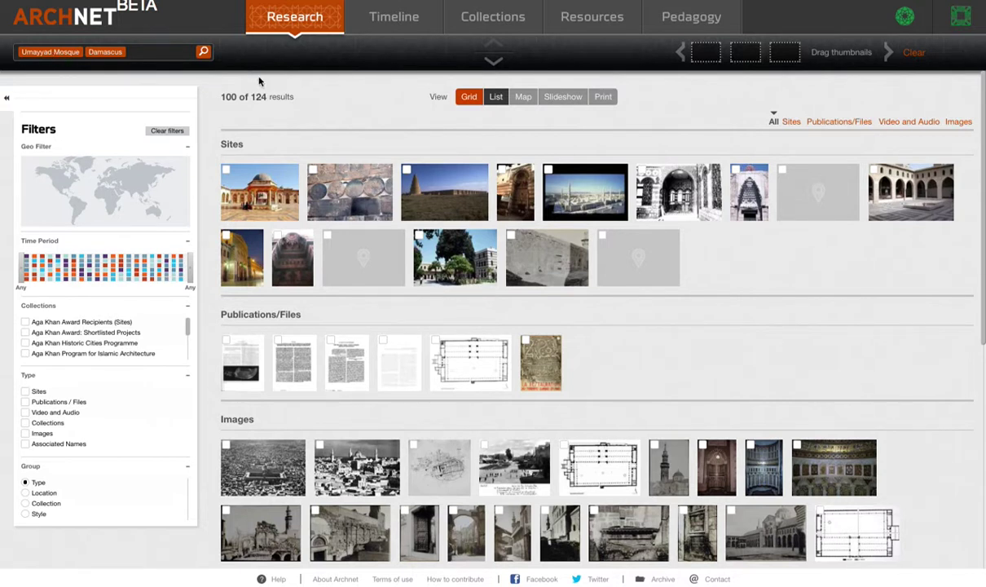
mouse_move(272, 203)
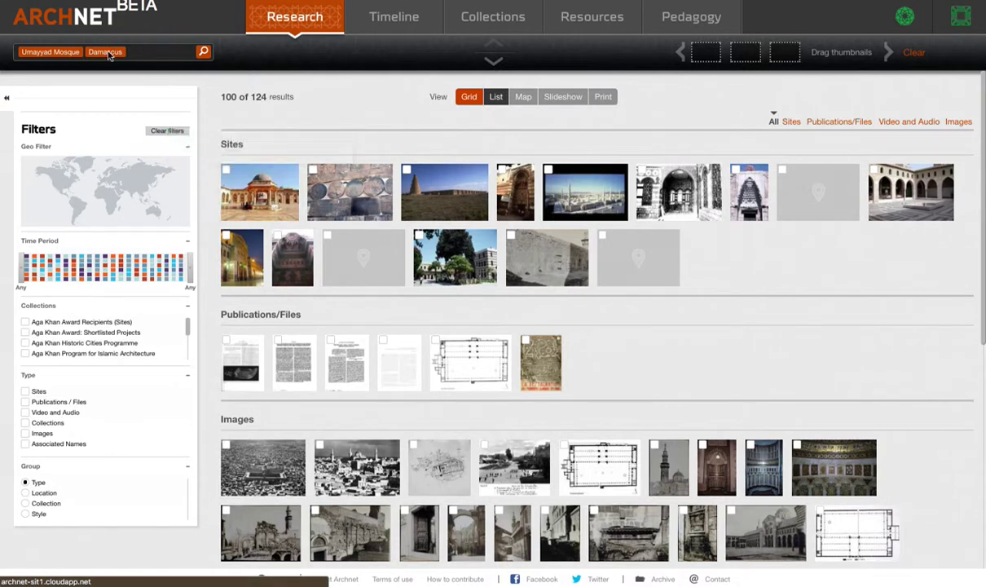
mouse_move(432, 201)
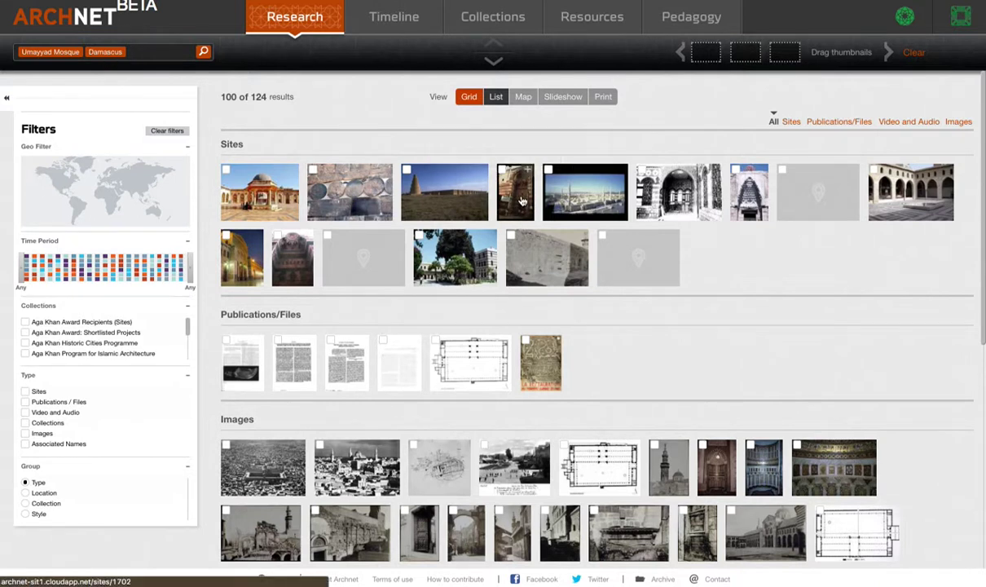
mouse_move(703, 198)
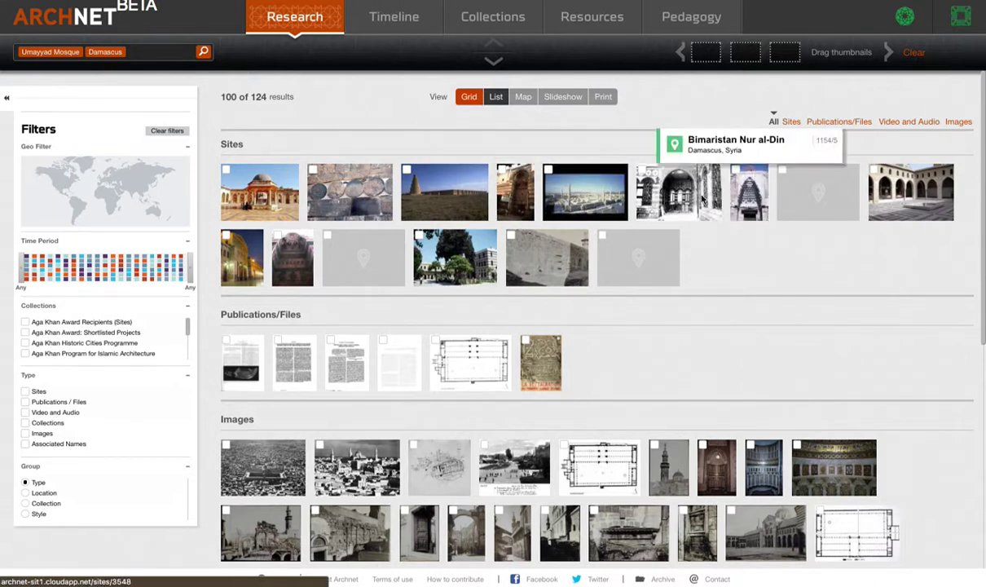
mouse_move(483, 271)
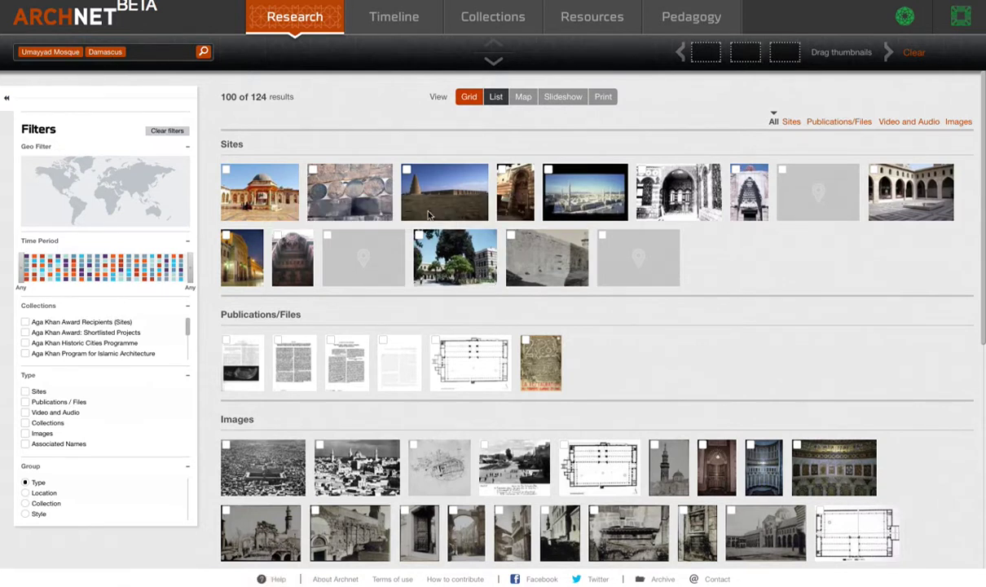
Reopen the advanced search form and remove both the Damascus and Umayyad Mosque terms
left_click(203, 54)
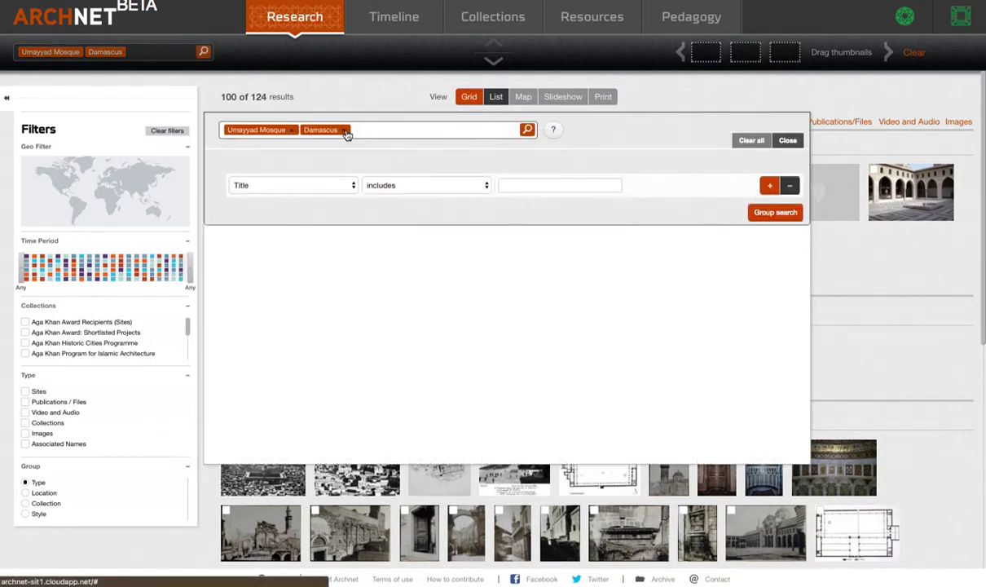
left_click(344, 131)
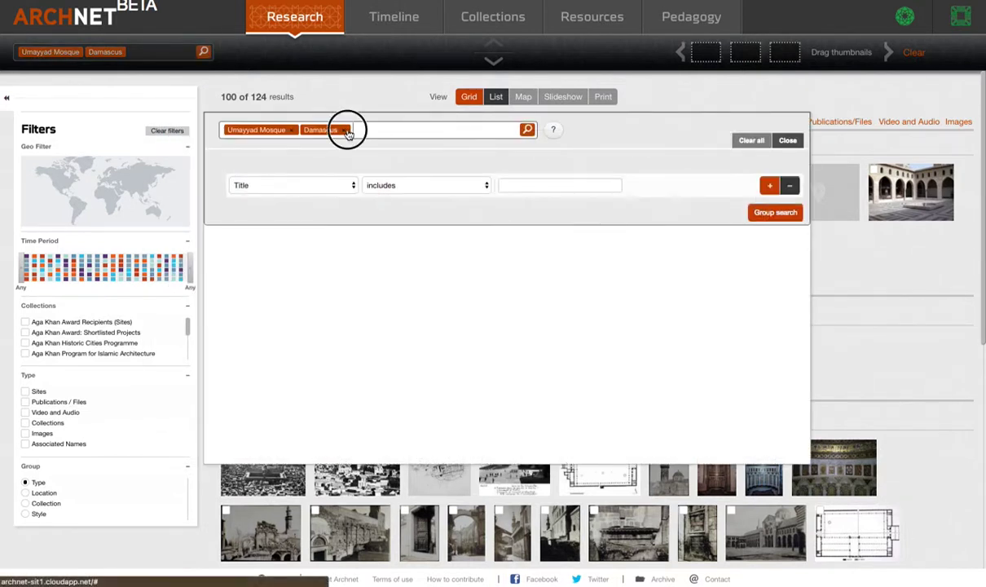
left_click(292, 132)
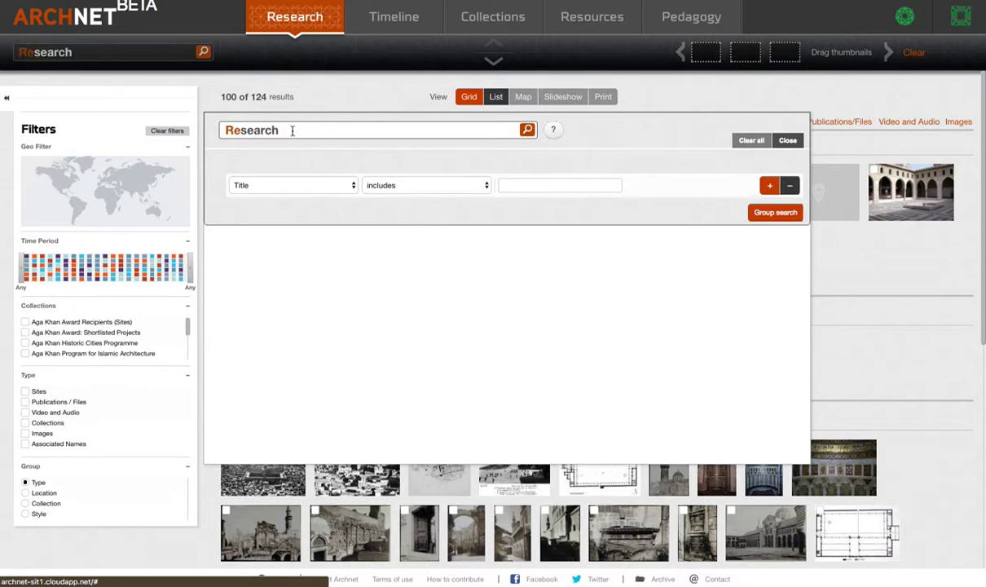
Set the first advanced search criterion to City includes "Damascus"
left_click(272, 190)
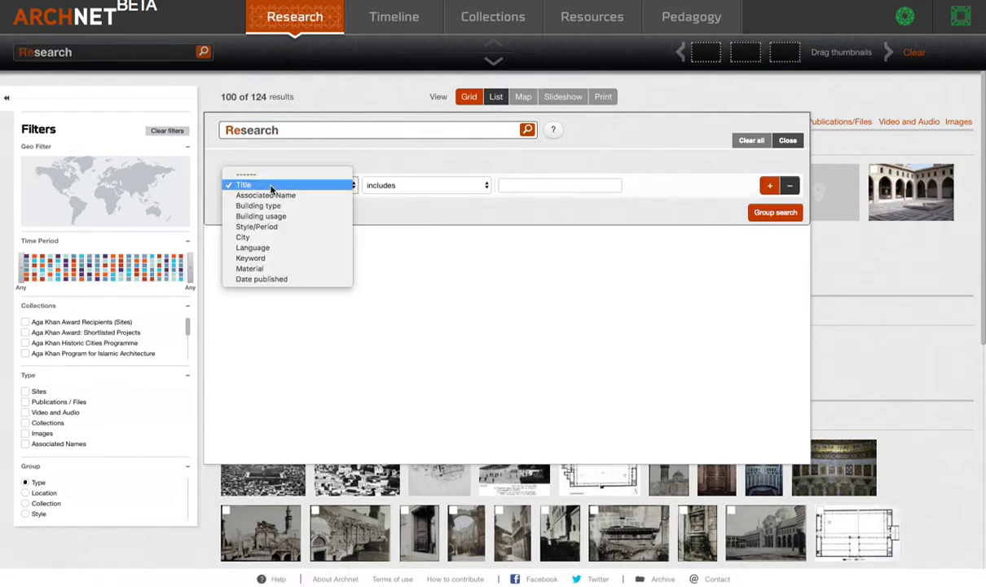
left_click(248, 237)
left_click(522, 187)
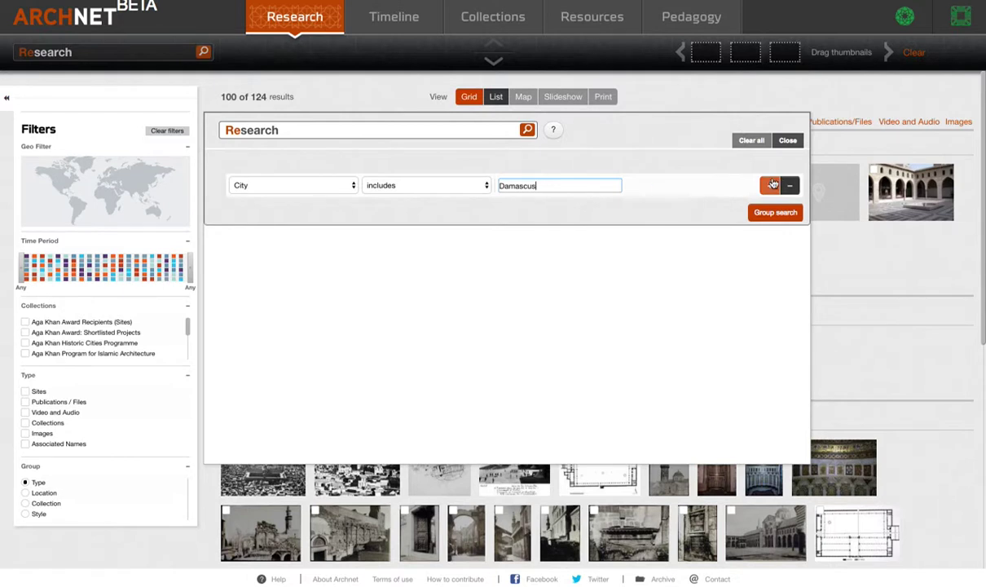
Add a second search criterion: Style/Period includes Umayyad
left_click(769, 185)
left_click(353, 220)
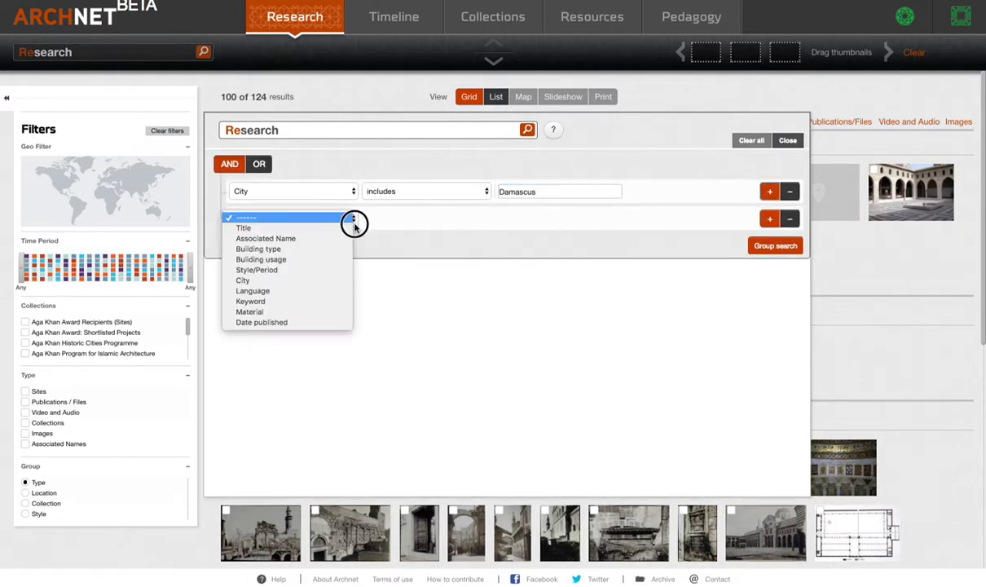
left_click(266, 273)
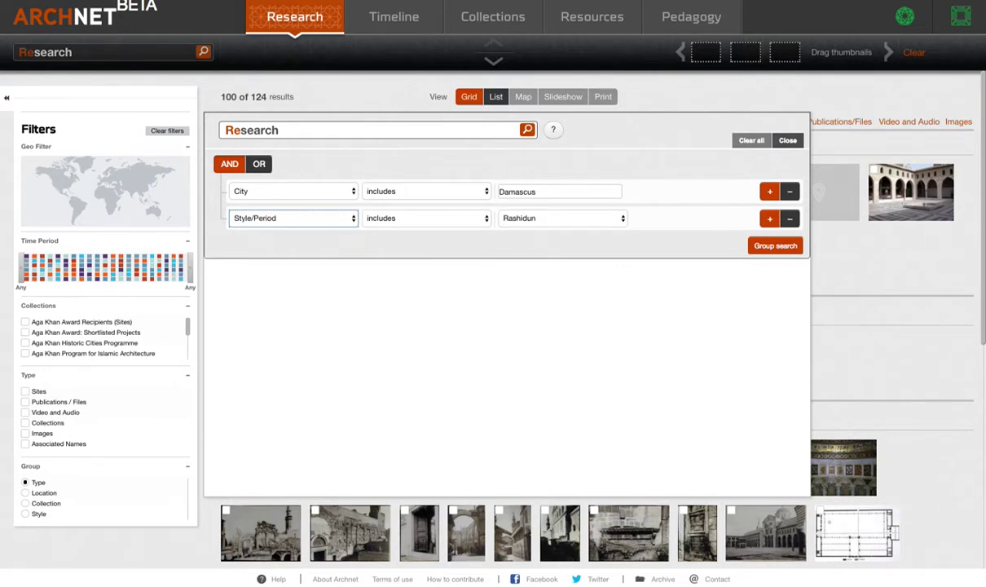
left_click(521, 221)
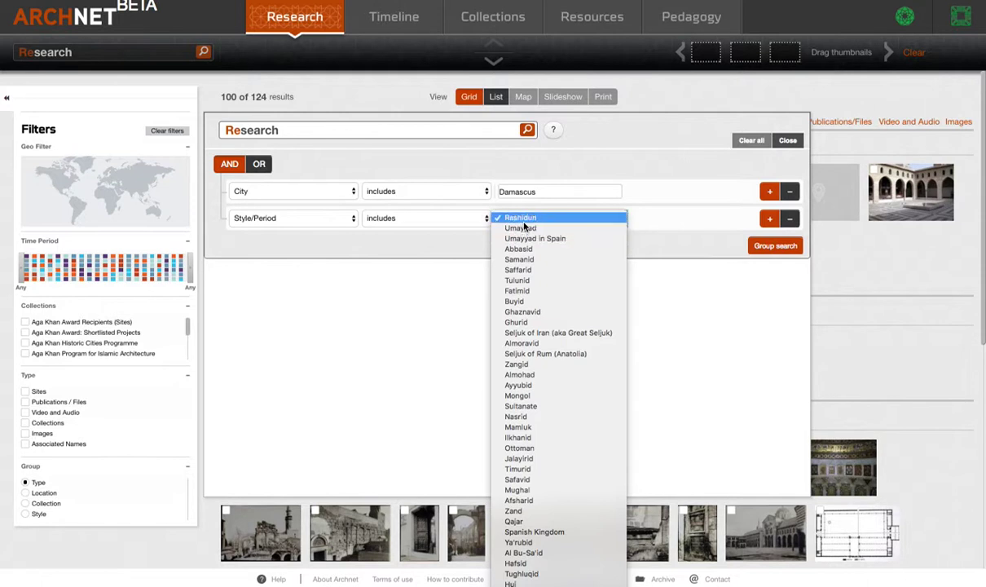
left_click(520, 218)
left_click(520, 220)
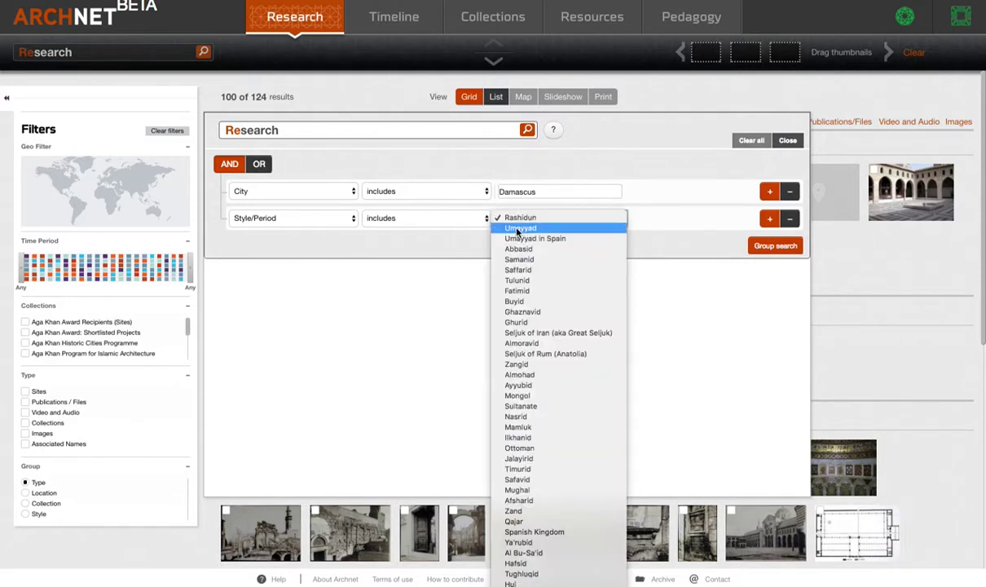
left_click(491, 226)
Add a third search criterion: Building type includes religious
left_click(768, 220)
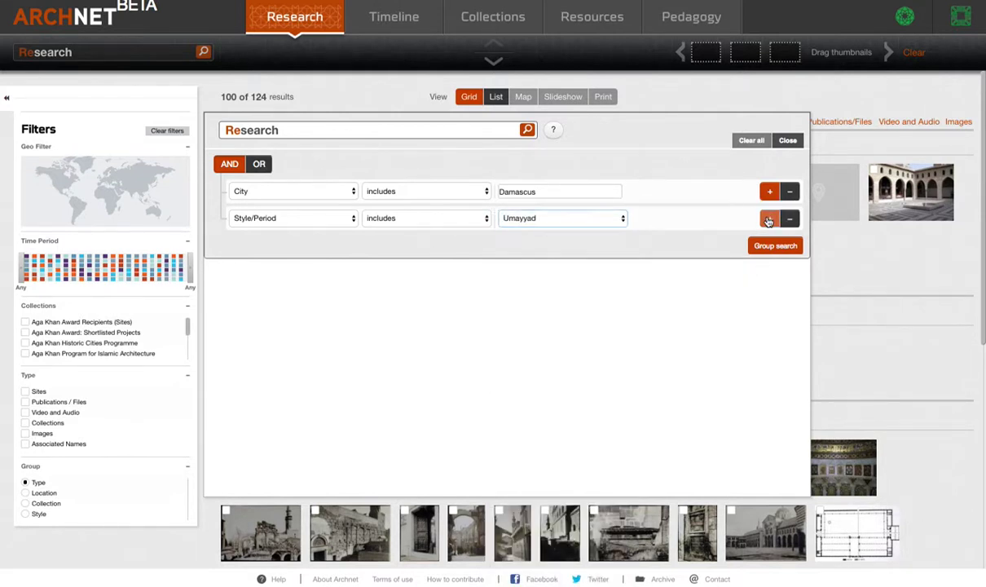
left_click(354, 247)
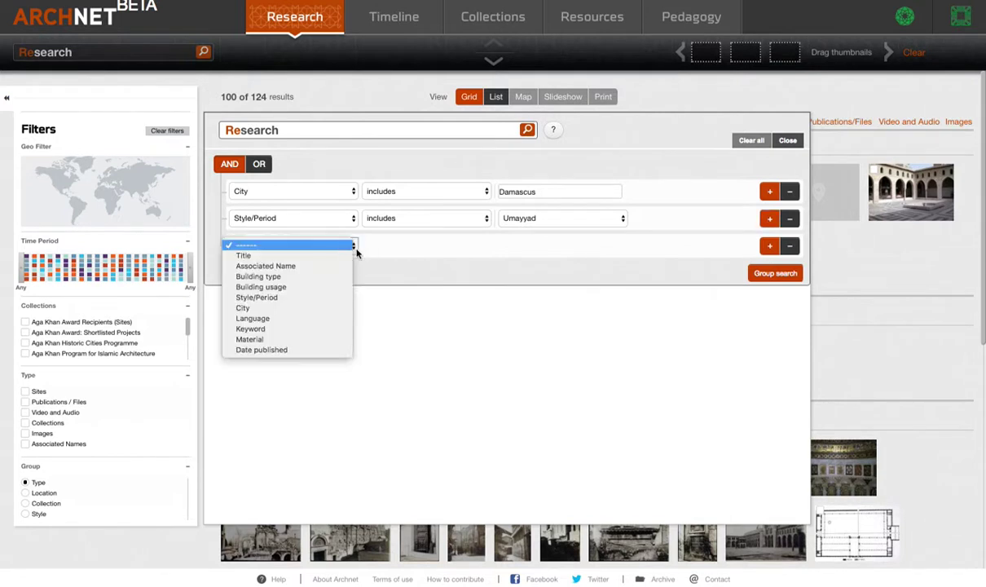
left_click(273, 277)
left_click(523, 247)
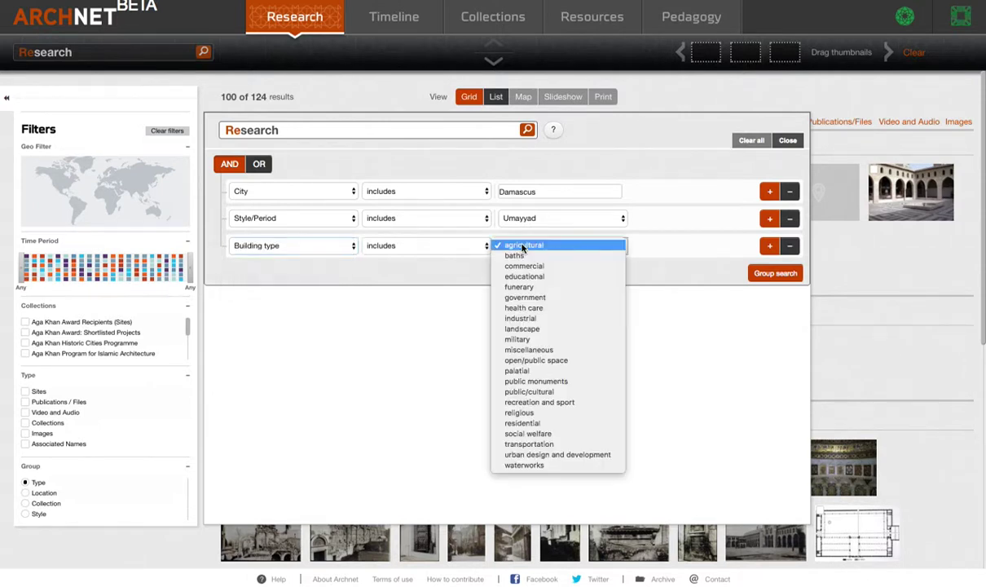
key("r")
key("e")
key("l")
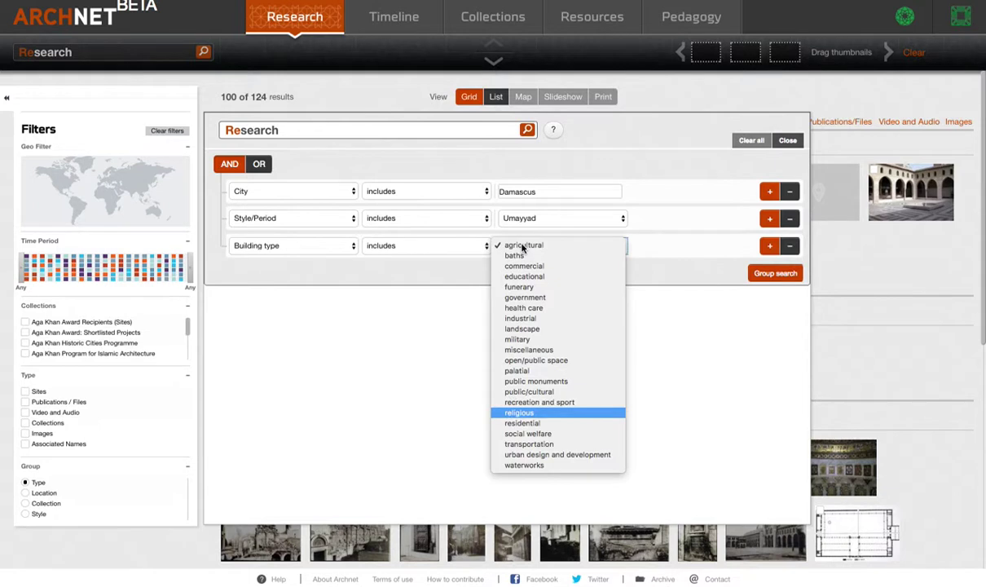
key("Return")
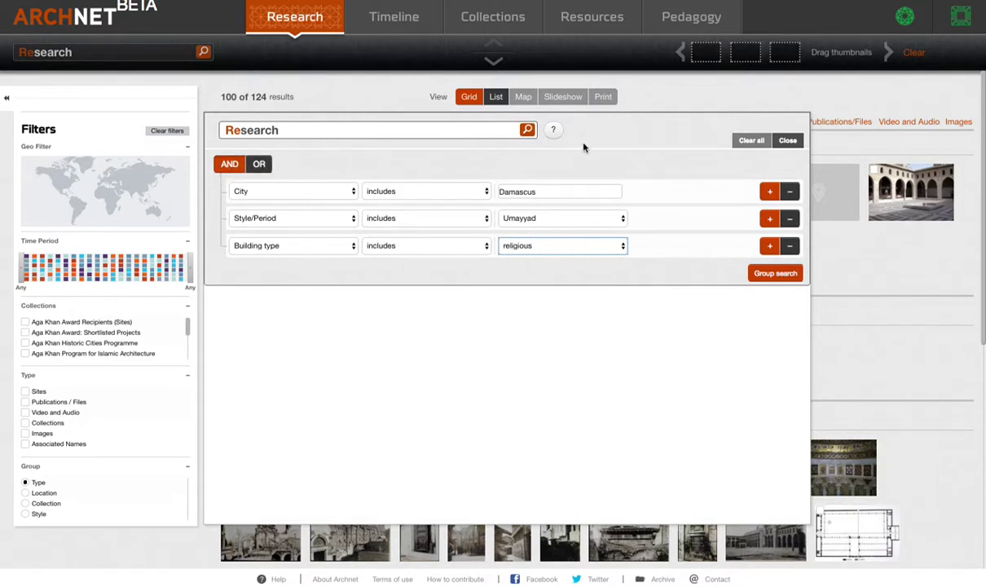
Run the search with all three criteria and preview the name of the site found
left_click(529, 132)
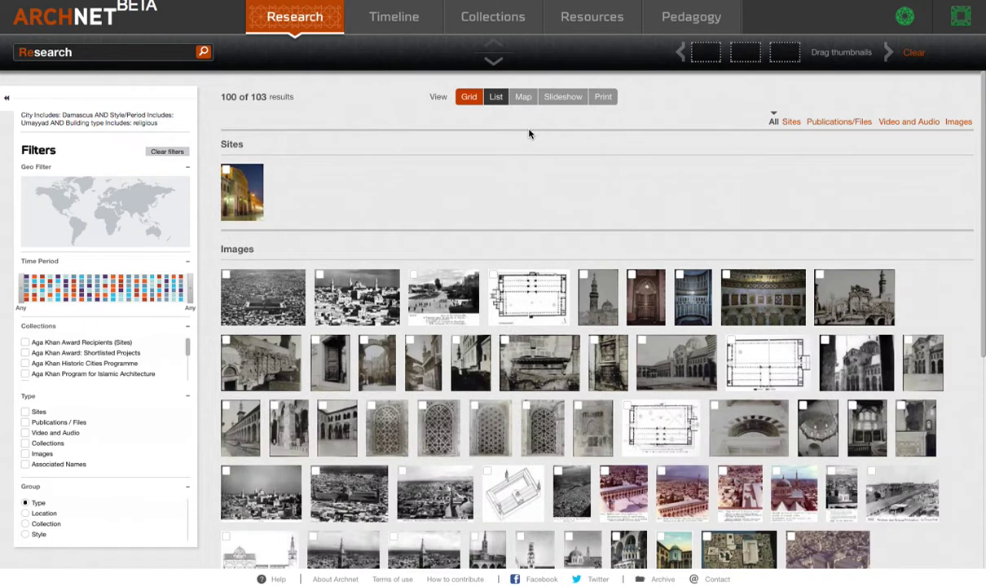
mouse_move(232, 178)
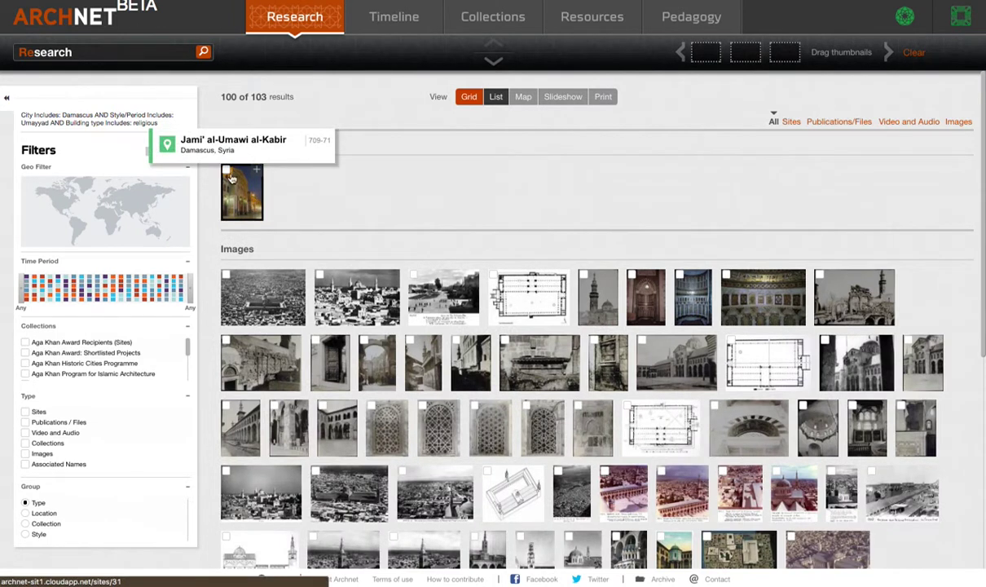
Reopen the advanced search form and remove the Building type and City criteria, keeping Style/Period Umayyad
left_click(203, 53)
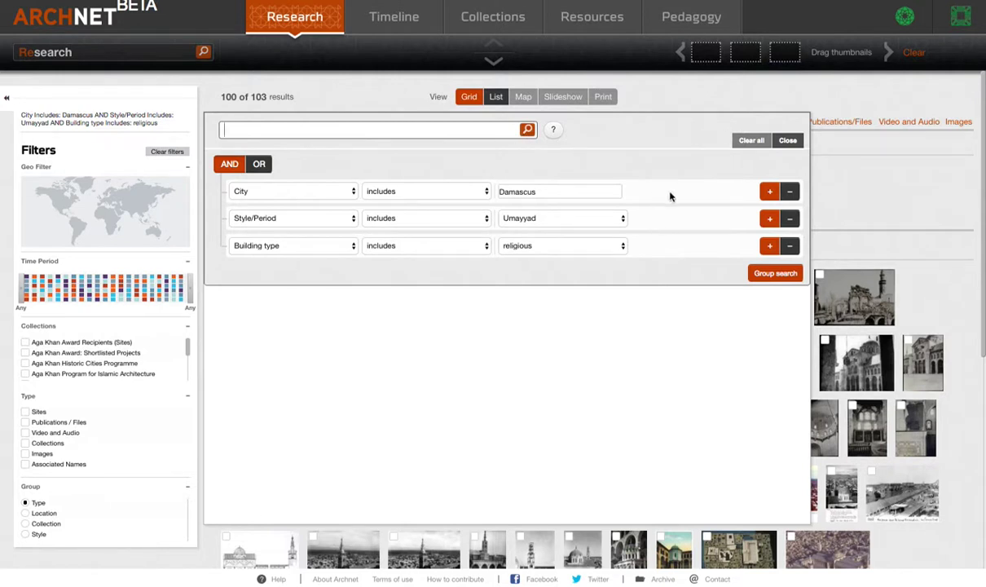
left_click(789, 249)
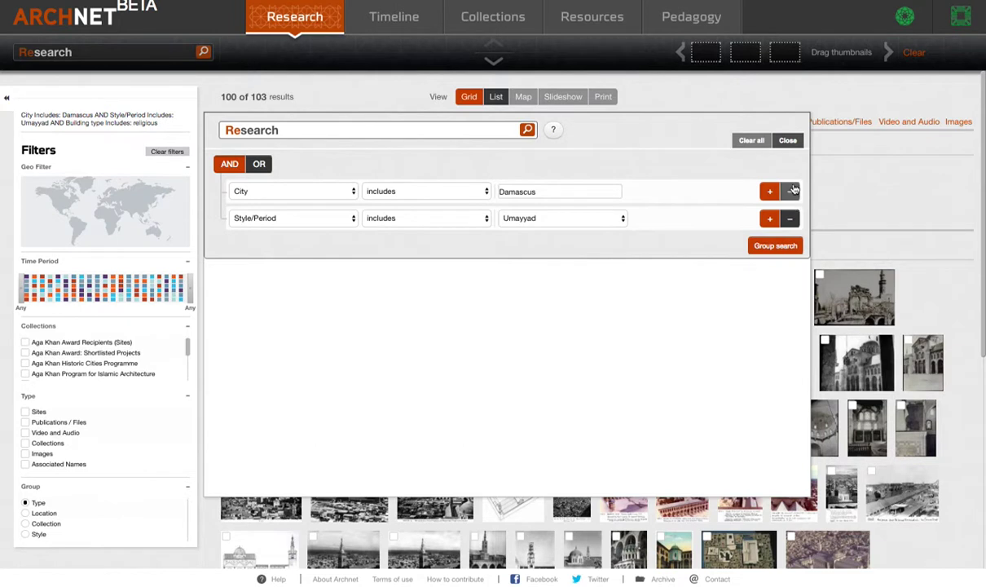
left_click(789, 190)
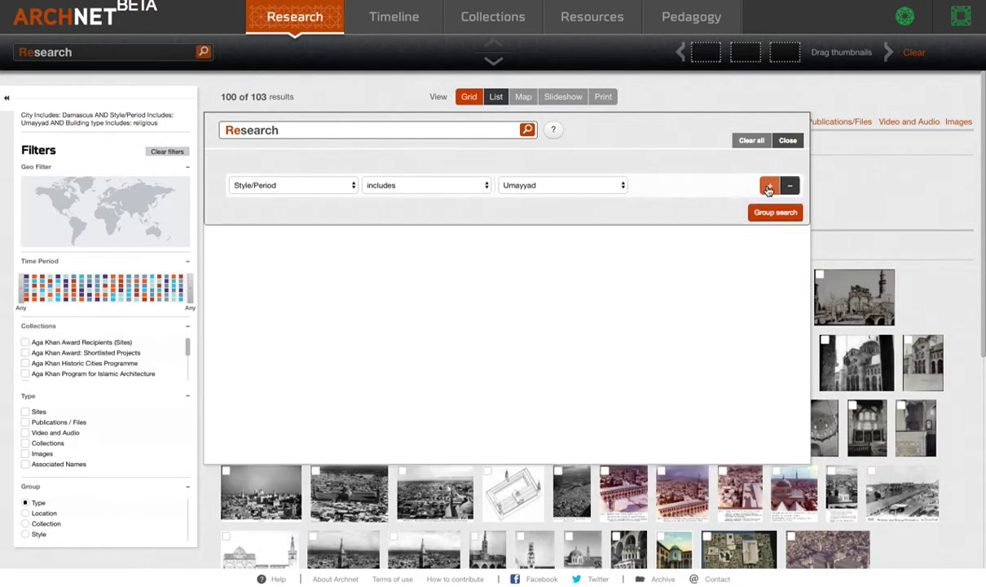
Add another search criterion below the Umayyad one: Style/Period includes Abbasid
left_click(771, 186)
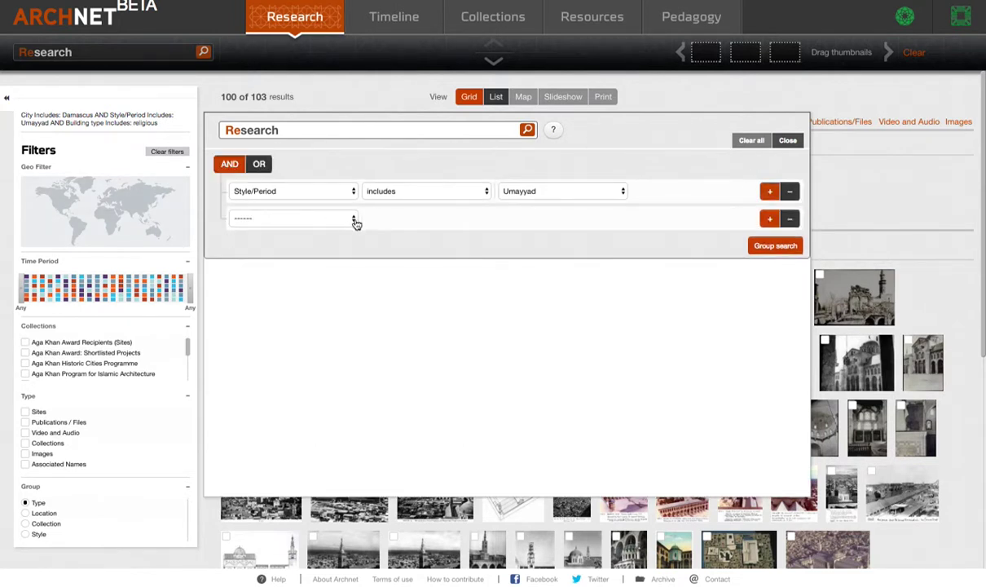
left_click(350, 220)
left_click(255, 270)
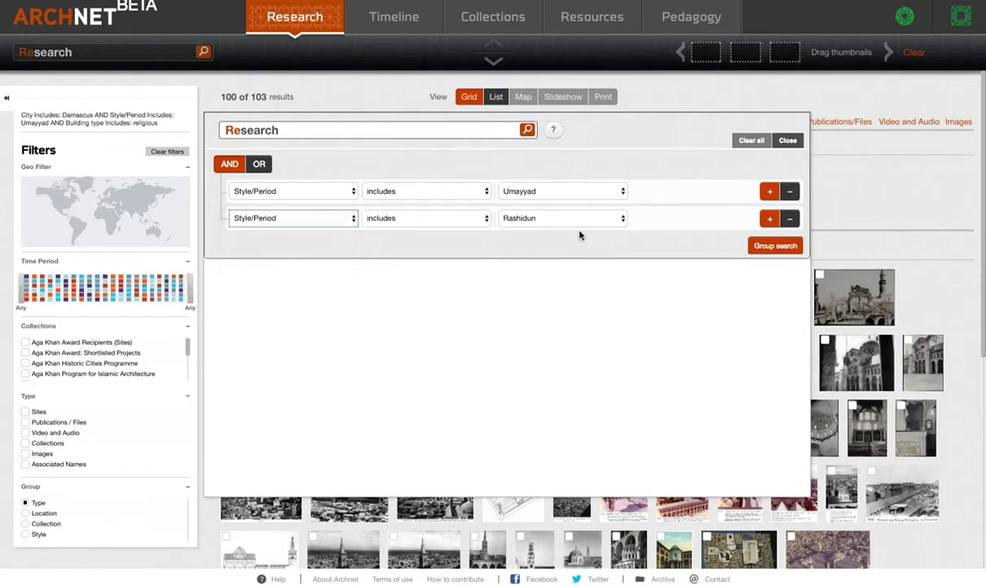
left_click(535, 220)
key("Down")
key("Down")
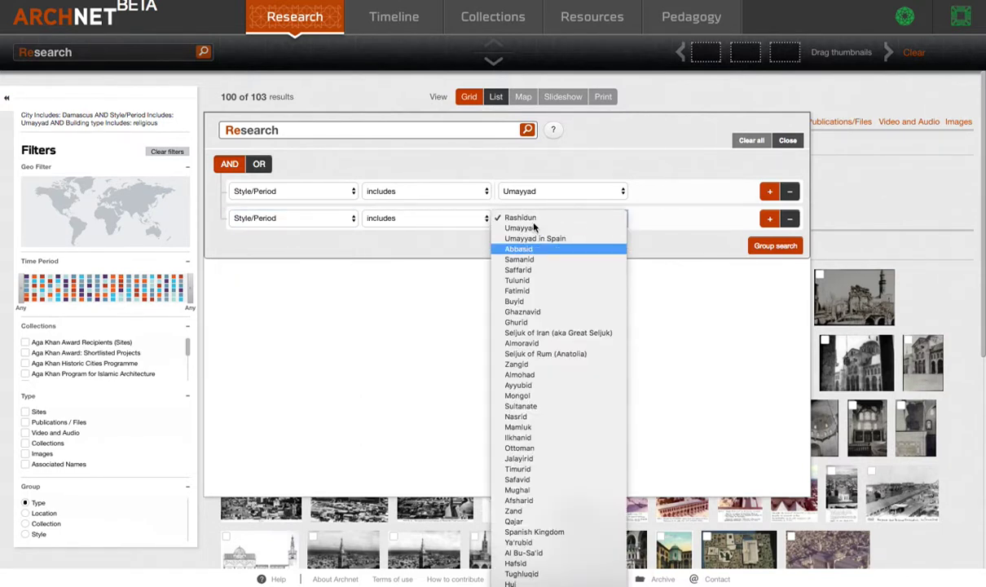
key("Return")
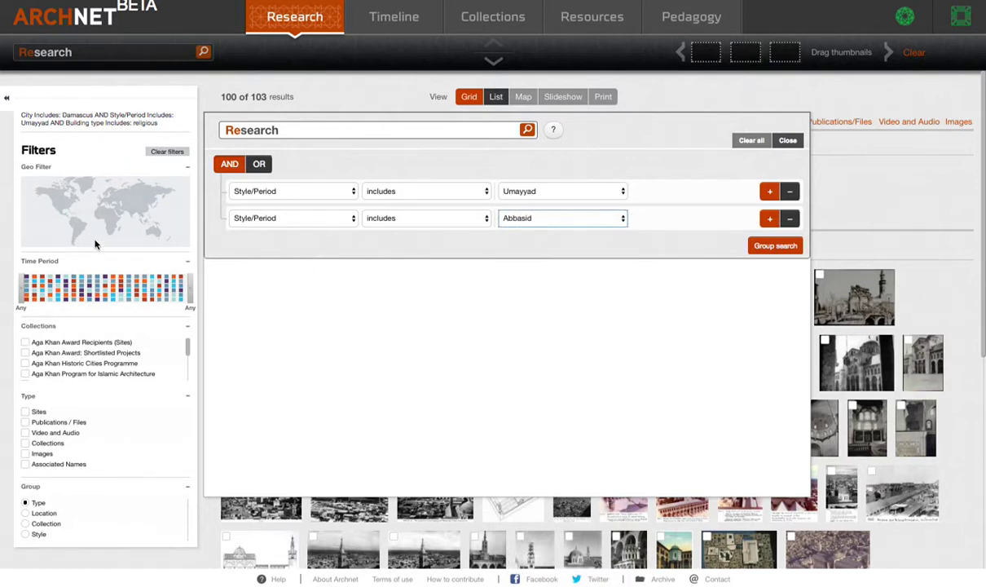
Set the Geo Filter locations to Syria, Iraq, Saudi Arabia and Jordan, and save them
left_click(95, 203)
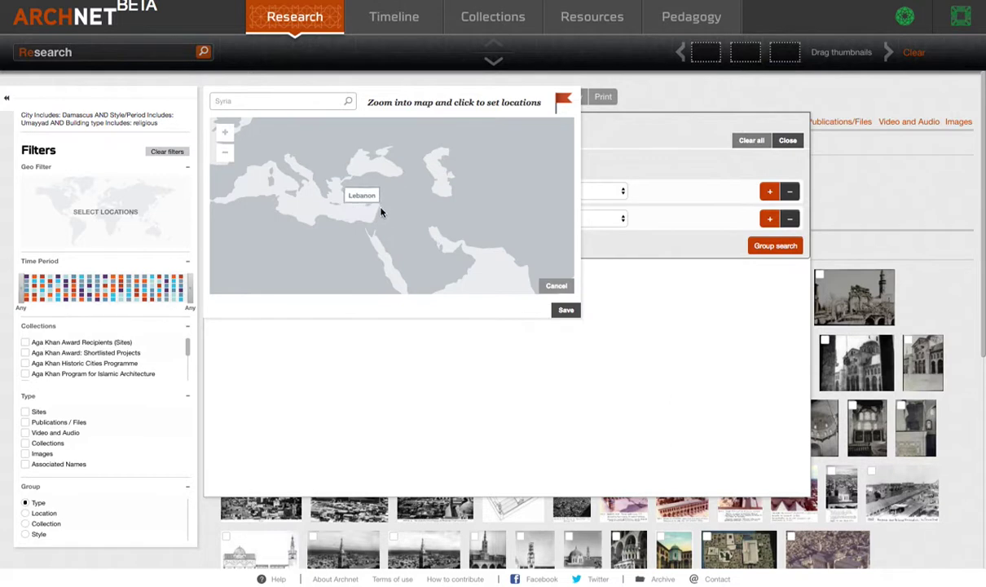
left_click(392, 204)
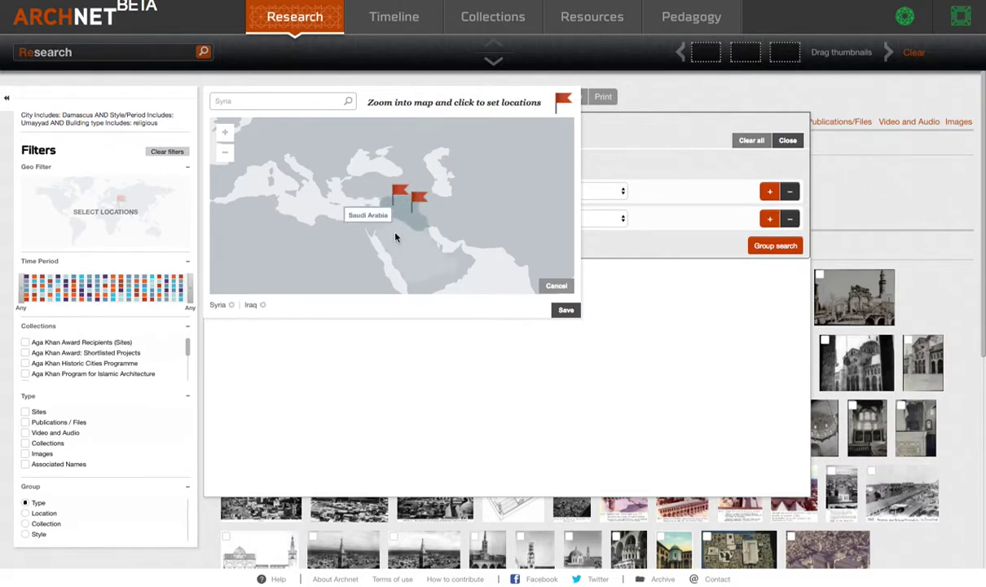
left_click(395, 238)
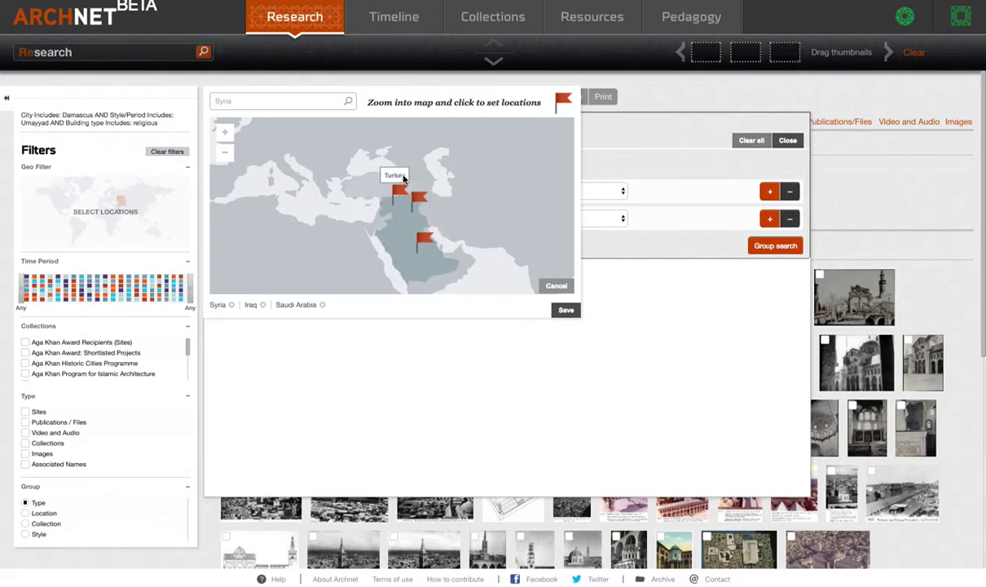
left_click(381, 225)
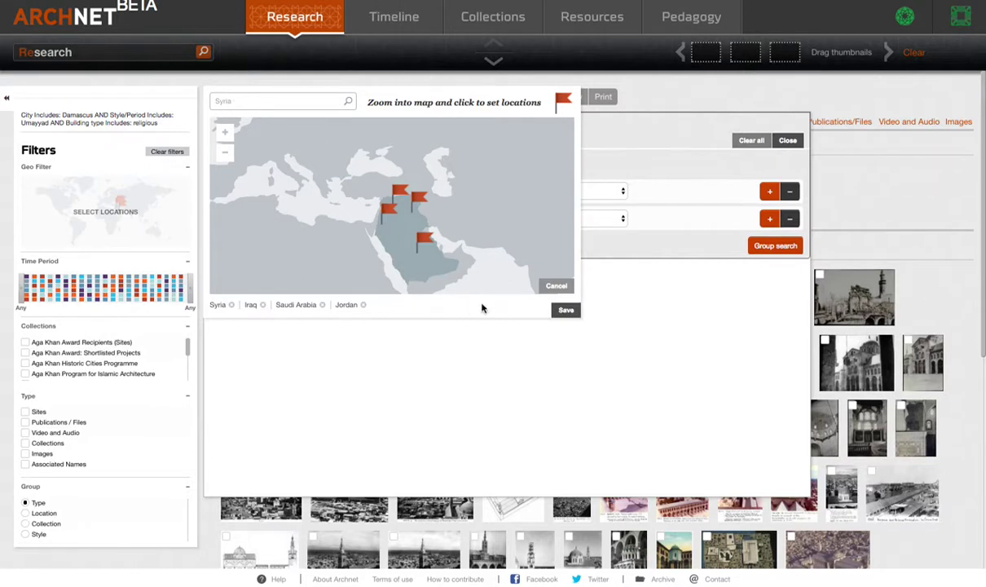
left_click(566, 310)
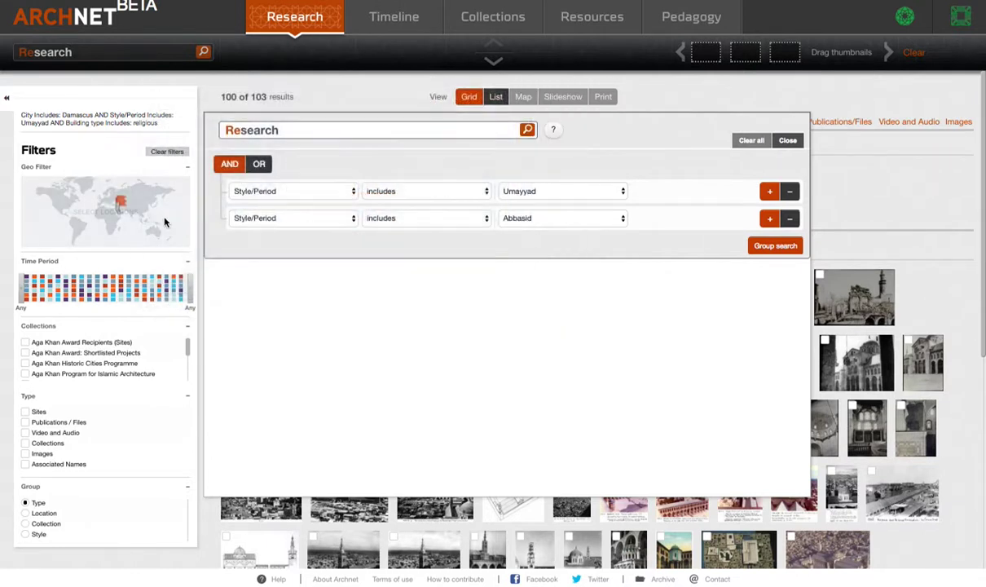
Enter the keyword "dome" and run the search with both Style/Period criteria and the flagged countries
left_click(234, 132)
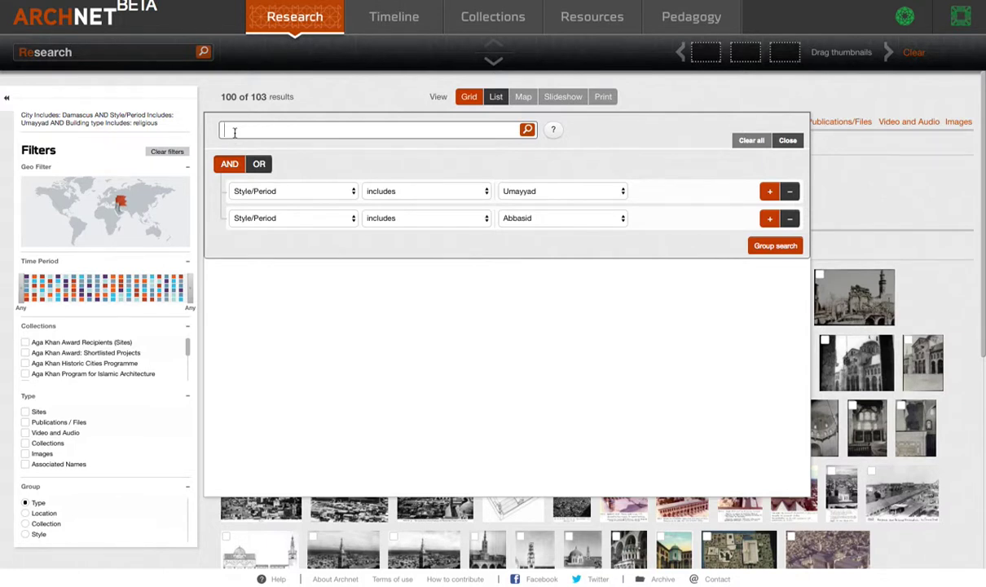
type("dome")
key("Return")
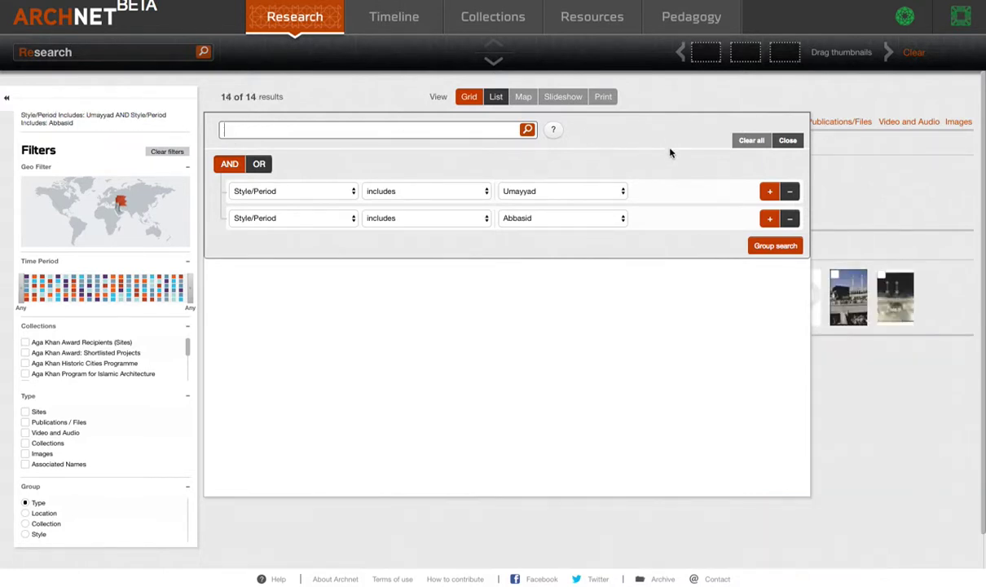
Read the advanced search help instructions, and hide them again
left_click(553, 131)
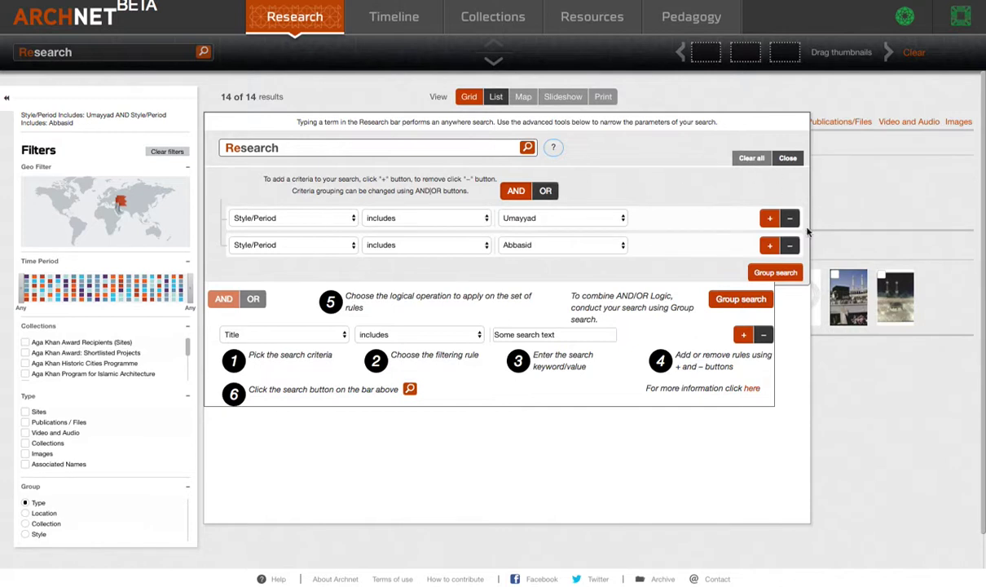
left_click(554, 148)
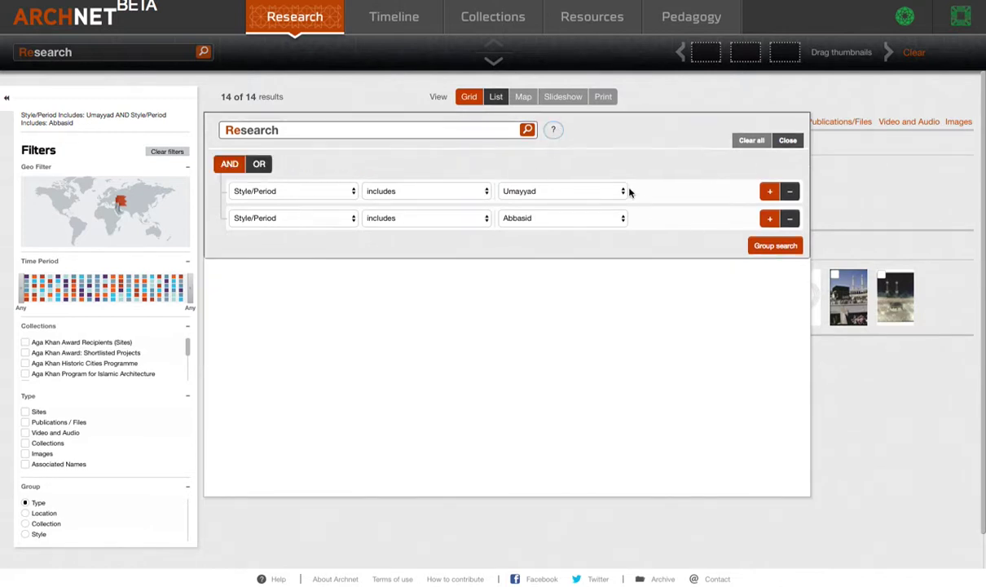